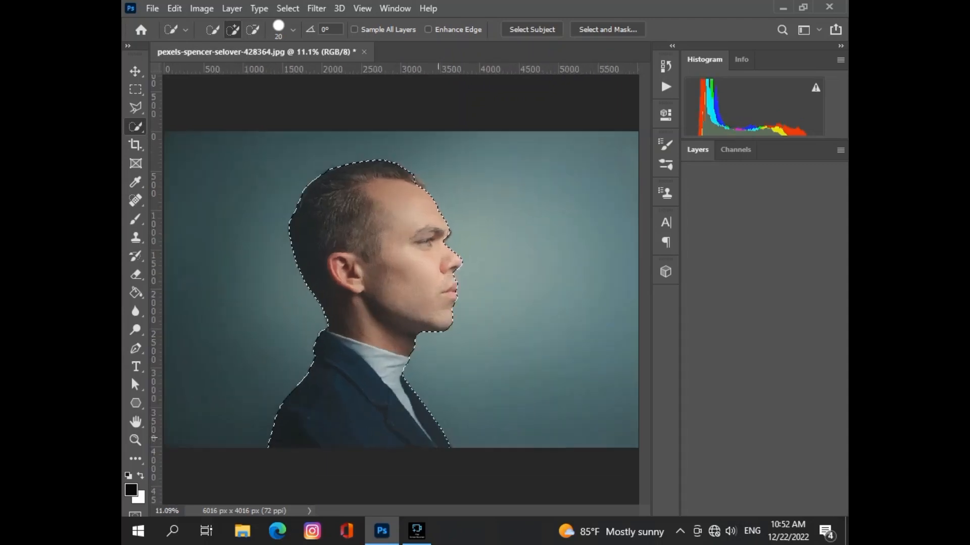
Step: Open the selection around the man in Select and Mask and check the available preview view modes
{"action": "scroll", "coordinate": [439, 426], "scroll_direction": "up", "scroll_amount": 2}
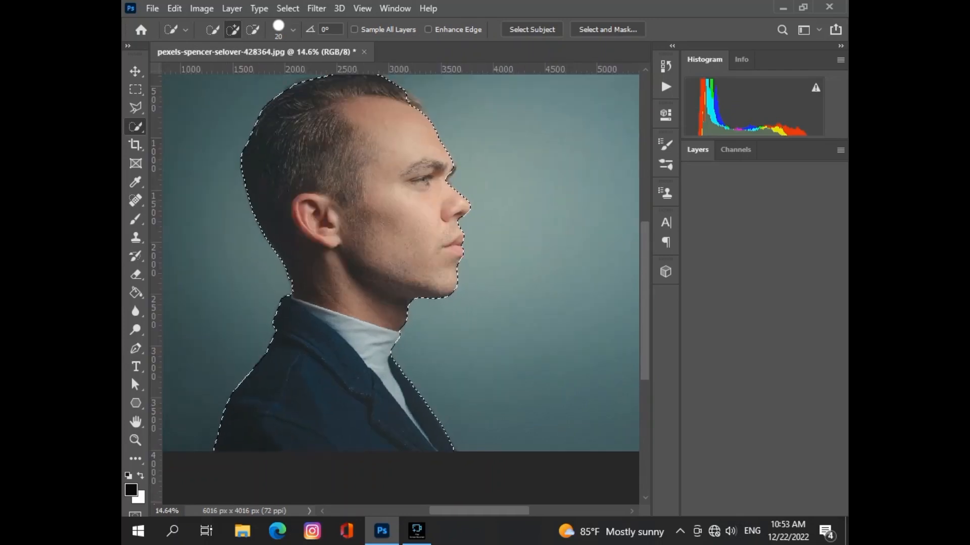
{"action": "scroll", "coordinate": [401, 288], "scroll_direction": "up", "scroll_amount": 3}
{"action": "scroll", "coordinate": [404, 290], "scroll_direction": "up", "scroll_amount": 1}
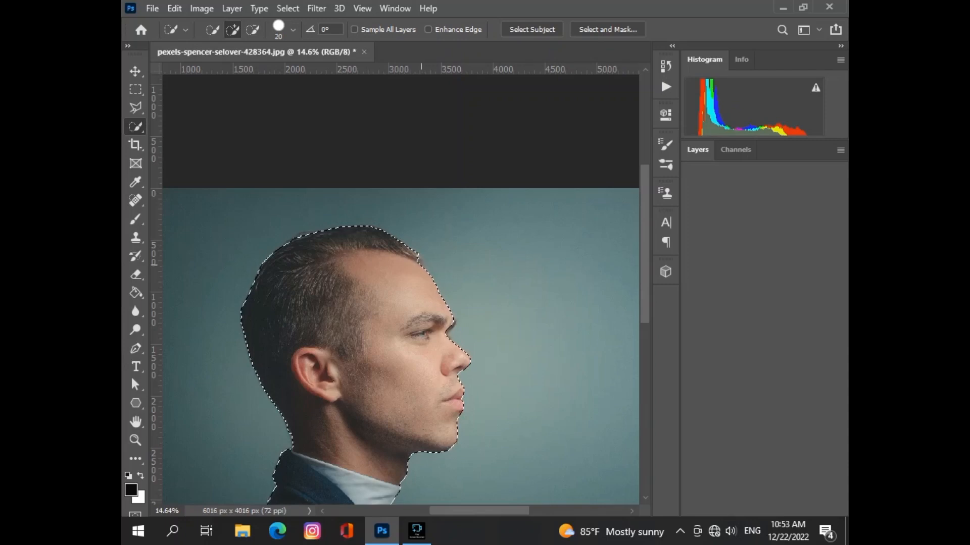
{"action": "scroll", "coordinate": [449, 317], "scroll_direction": "down", "scroll_amount": 2}
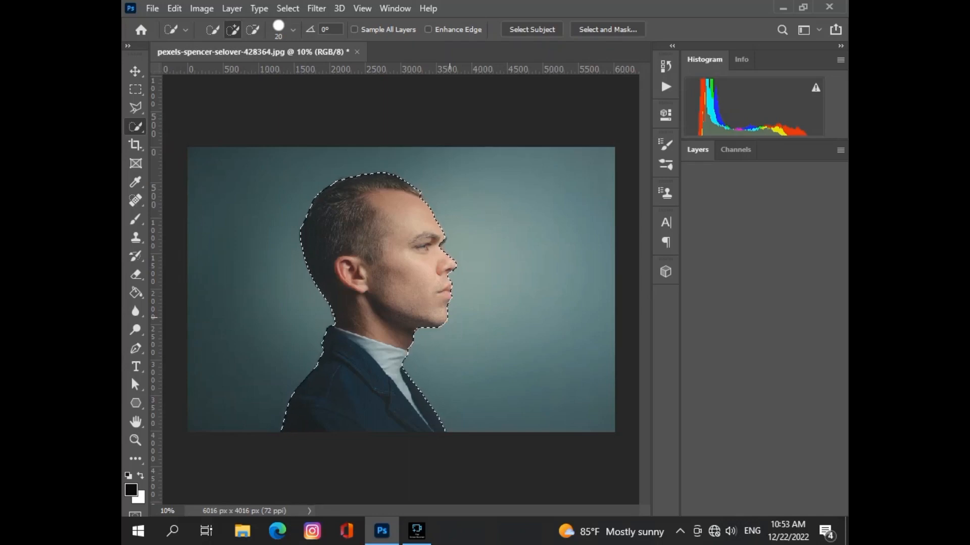
{"action": "left_click", "coordinate": [287, 8]}
{"action": "left_click", "coordinate": [319, 195]}
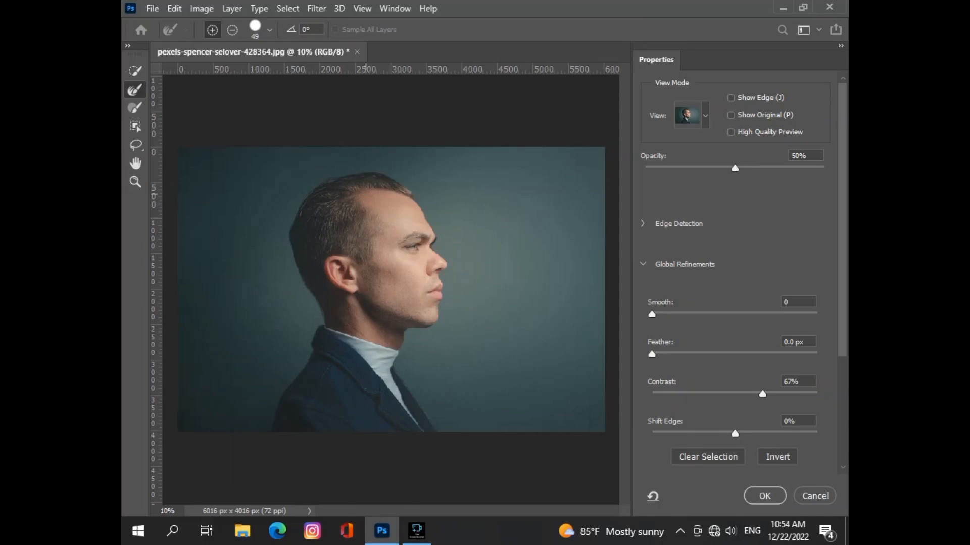
{"action": "left_click", "coordinate": [689, 116]}
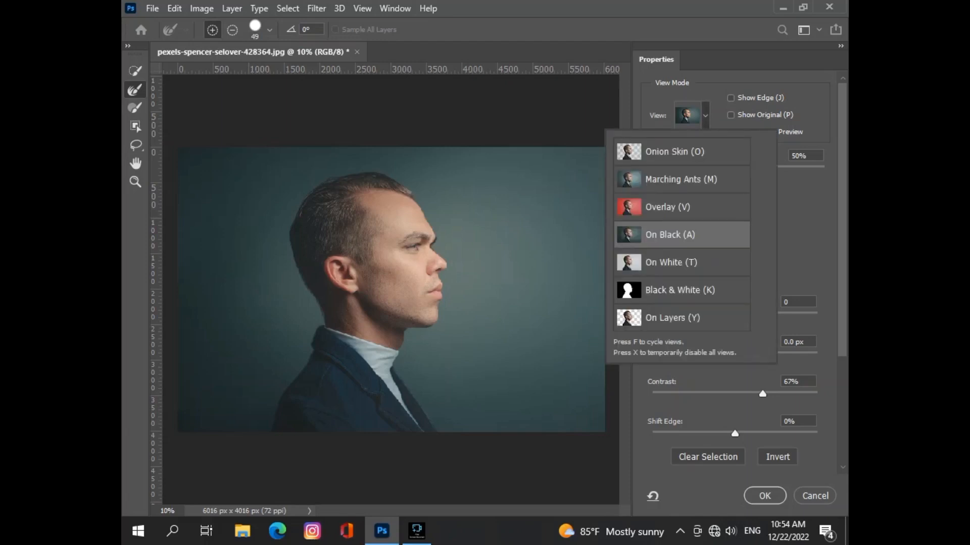
{"action": "left_click", "coordinate": [669, 359]}
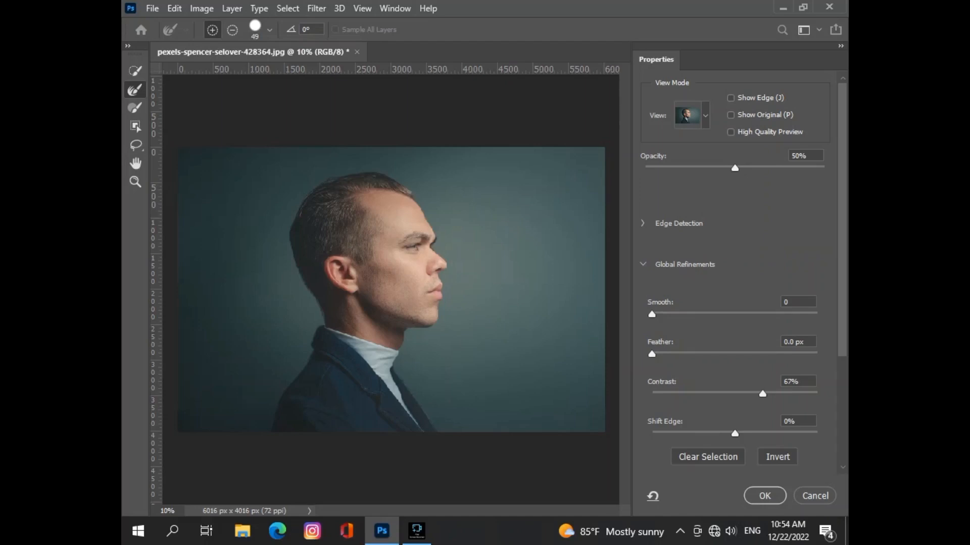
Step: Refine the selection edge along the man's front hairline above the forehead with the Refine Edge Brush
{"action": "scroll", "coordinate": [264, 248], "scroll_direction": "up", "scroll_amount": 5}
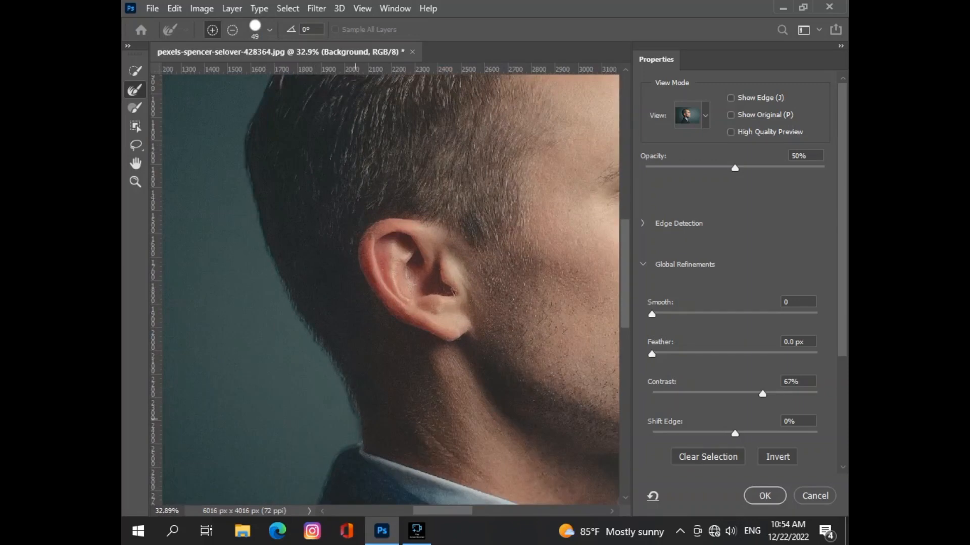
{"action": "scroll", "coordinate": [340, 158], "scroll_direction": "down", "scroll_amount": 5}
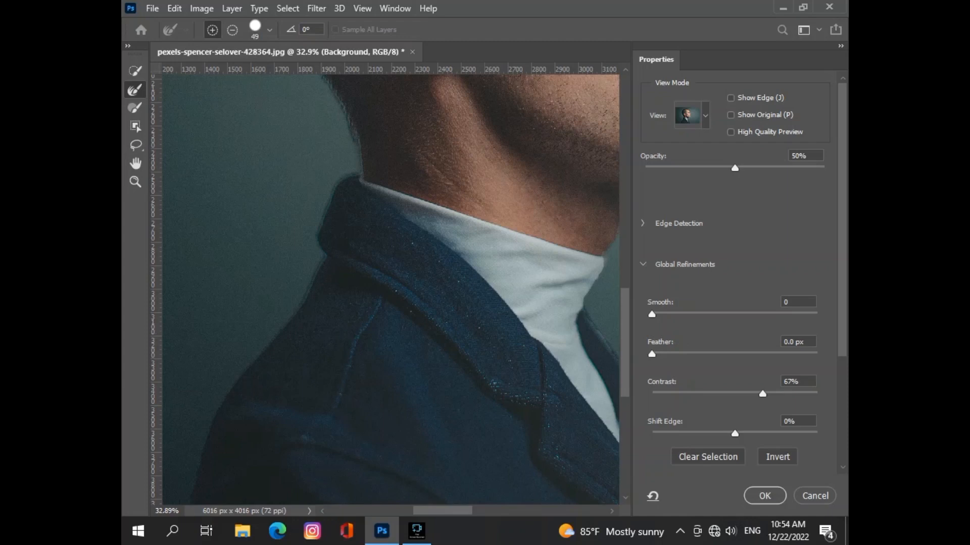
{"action": "scroll", "coordinate": [372, 311], "scroll_direction": "right", "scroll_amount": 4}
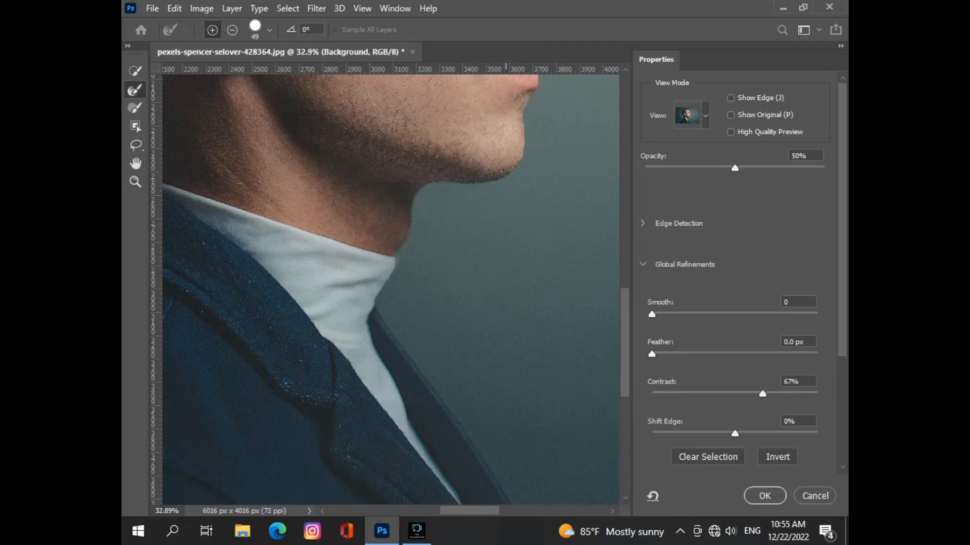
{"action": "scroll", "coordinate": [390, 290], "scroll_direction": "up", "scroll_amount": 5}
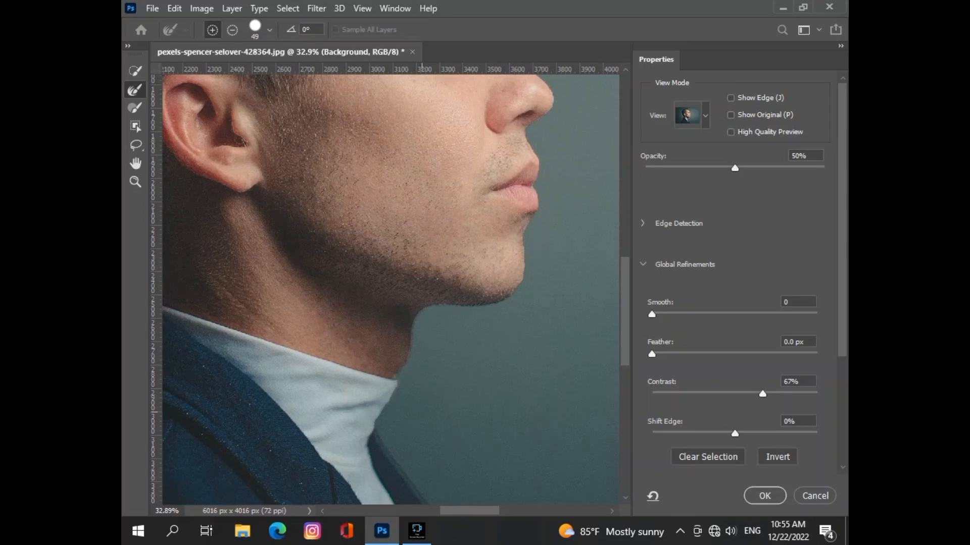
{"action": "scroll", "coordinate": [564, 259], "scroll_direction": "up", "scroll_amount": 10}
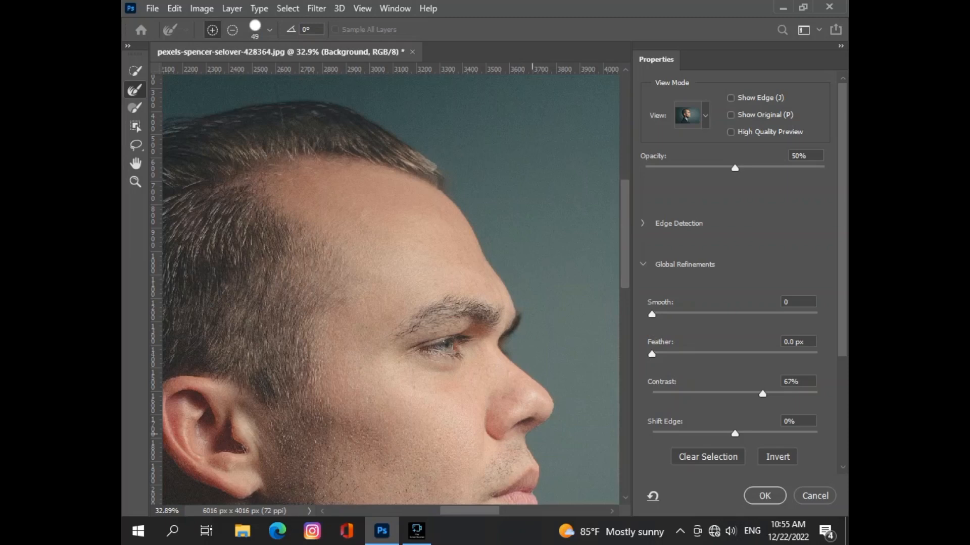
{"action": "scroll", "coordinate": [389, 288], "scroll_direction": "down", "scroll_amount": 6}
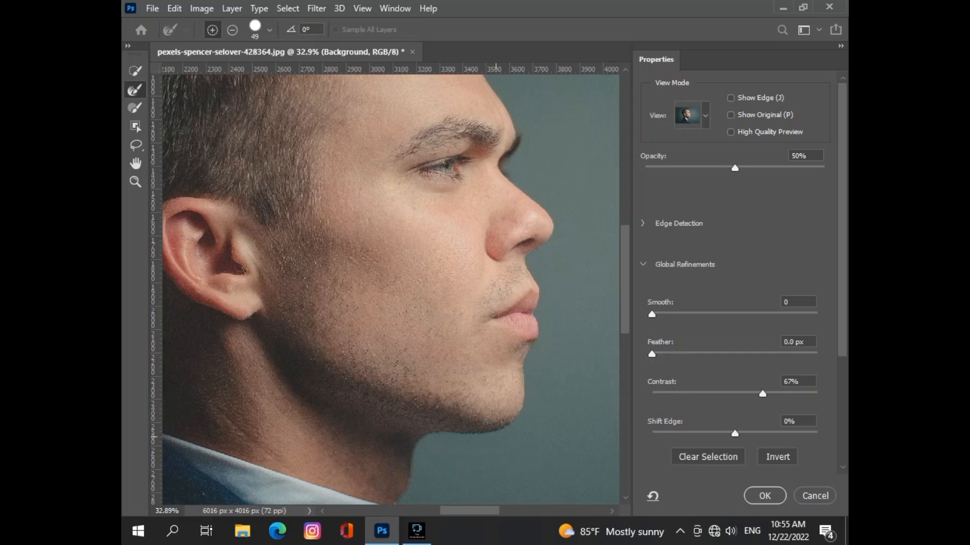
{"action": "scroll", "coordinate": [389, 288], "scroll_direction": "up", "scroll_amount": 10}
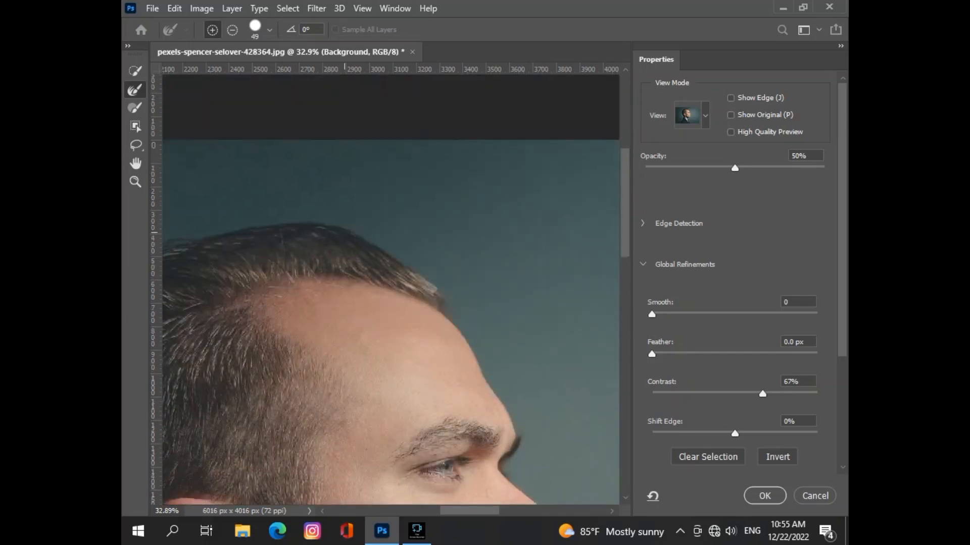
{"action": "left_click_drag", "start_coordinate": [389, 252], "coordinate": [440, 302]}
{"action": "scroll", "coordinate": [389, 288], "scroll_direction": "left", "scroll_amount": 8}
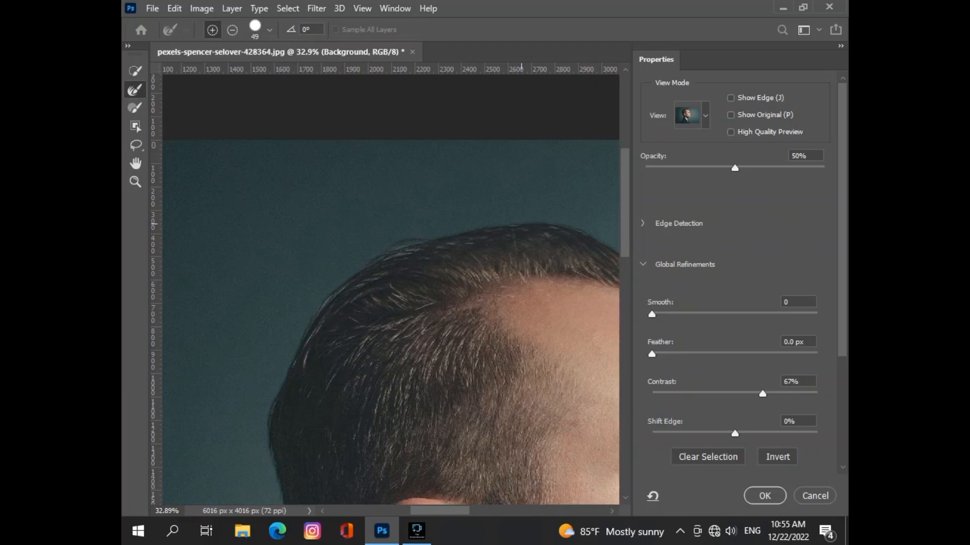
Step: Accept the refined selection and output the man as a new layer with a layer mask
{"action": "scroll", "coordinate": [305, 377], "scroll_direction": "down", "scroll_amount": 5}
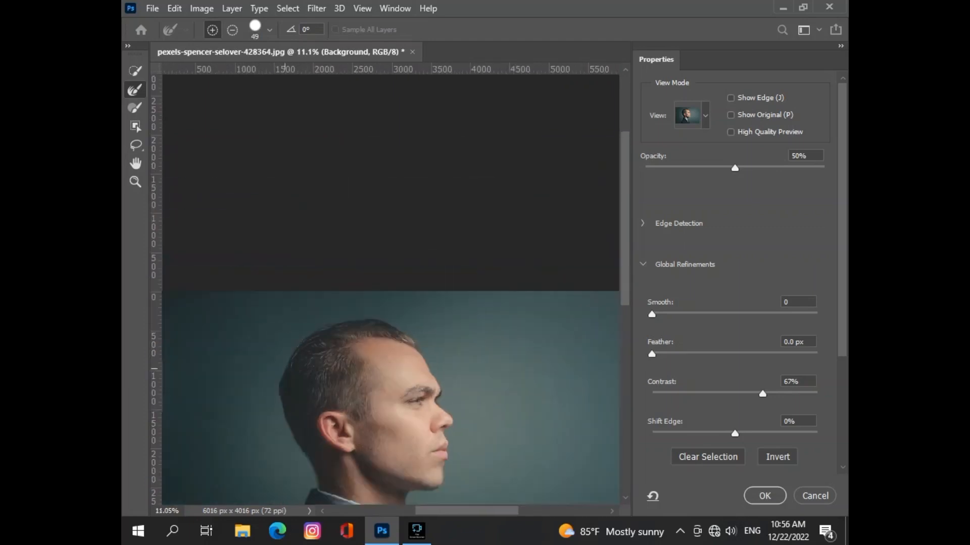
{"action": "scroll", "coordinate": [388, 288], "scroll_direction": "down", "scroll_amount": 3}
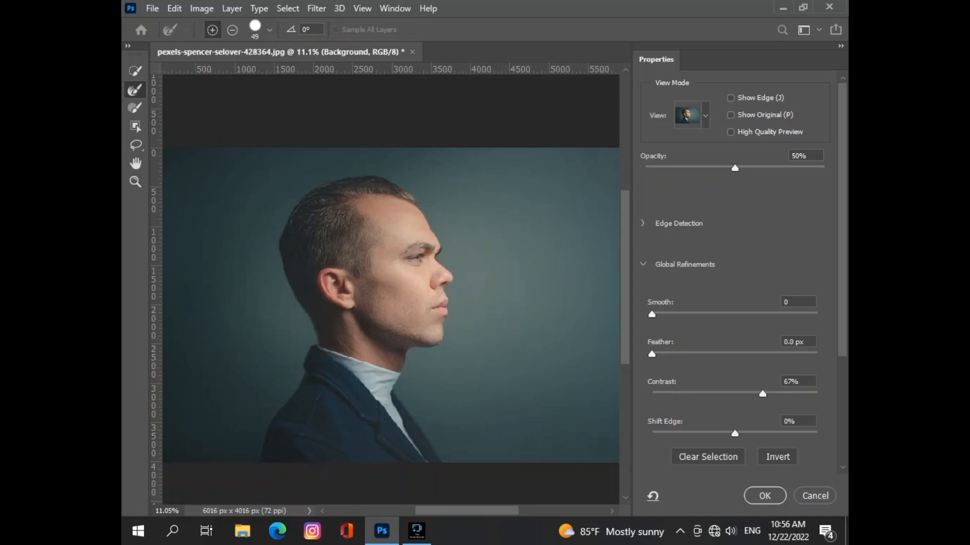
{"action": "key", "text": "Return"}
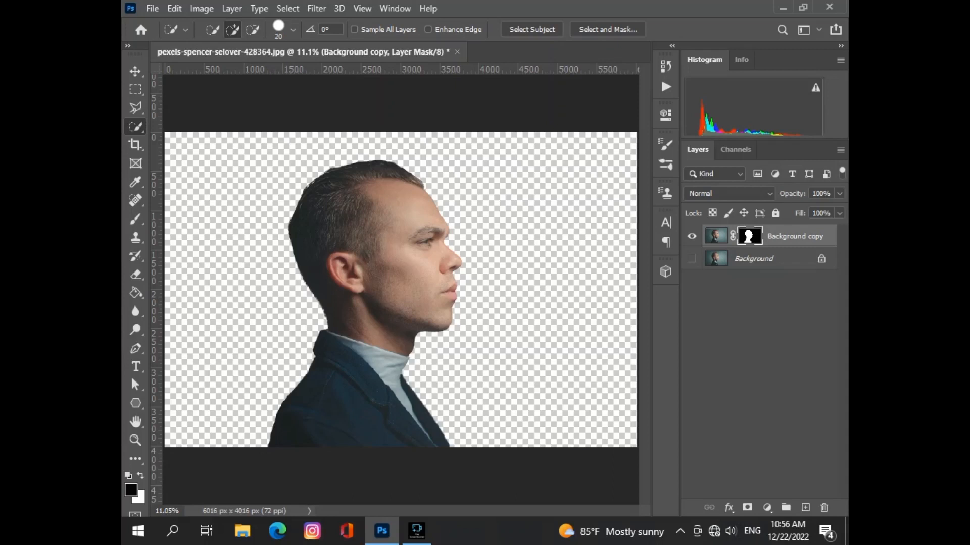
Step: Add an off-white Solid Color fill layer and place it beneath the masked portrait layer
{"action": "left_click", "coordinate": [767, 508]}
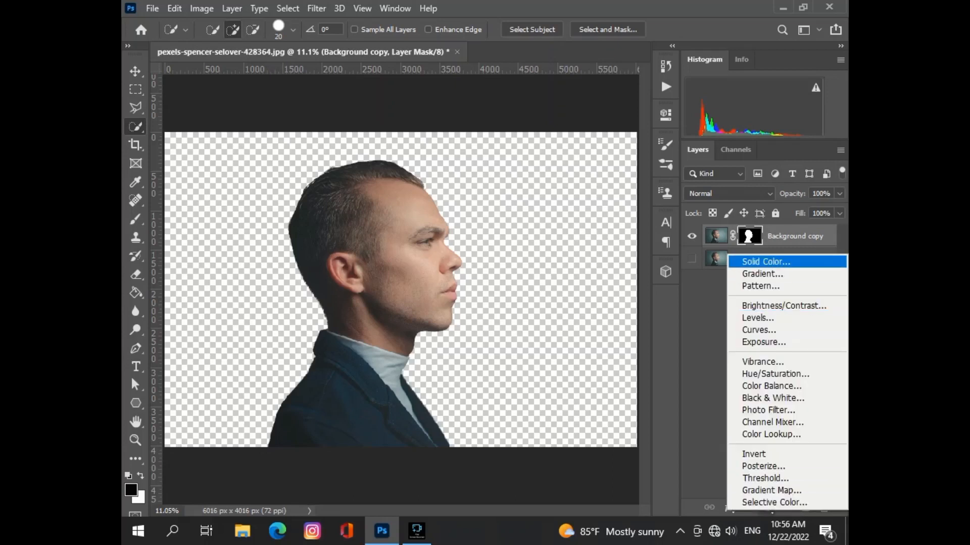
{"action": "left_click", "coordinate": [763, 262]}
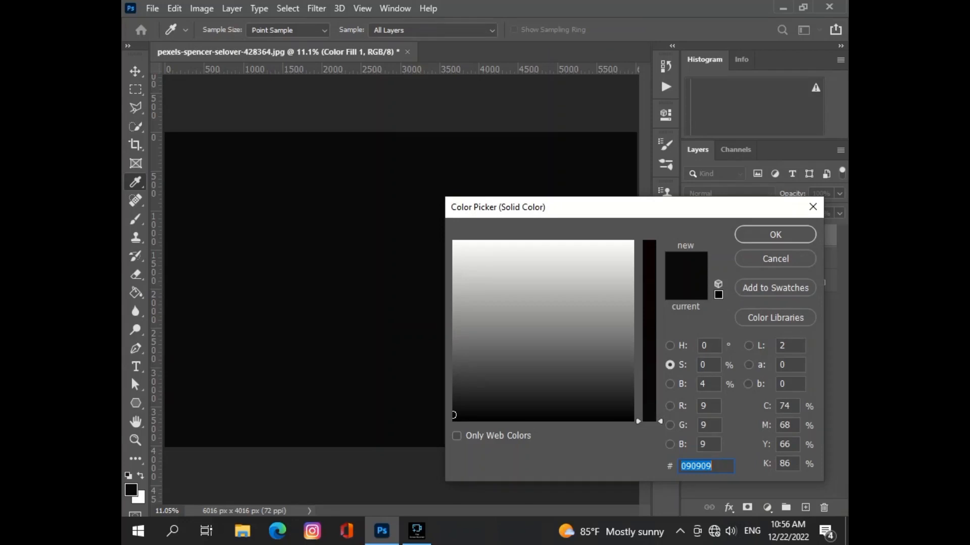
{"action": "left_click", "coordinate": [455, 243]}
{"action": "left_click", "coordinate": [776, 234]}
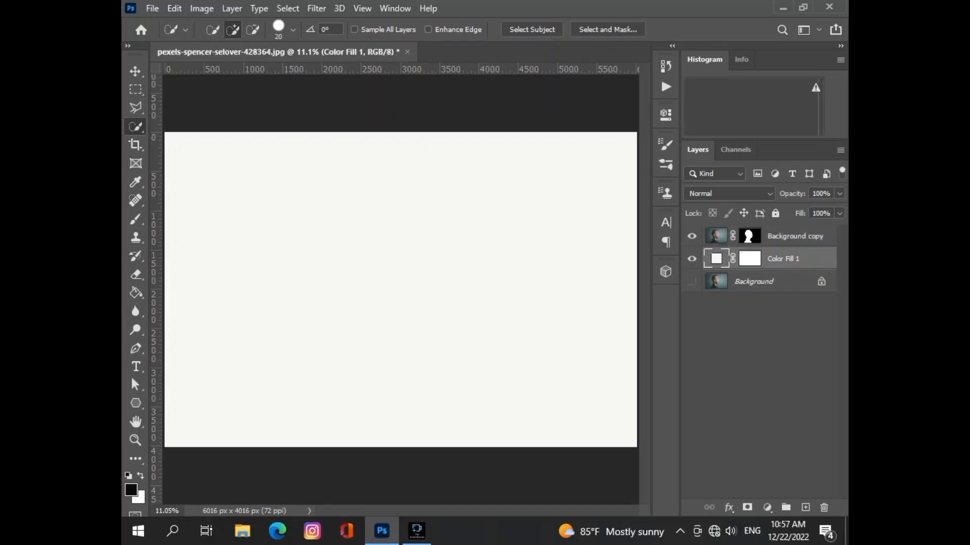
{"action": "key", "text": "ctrl+["}
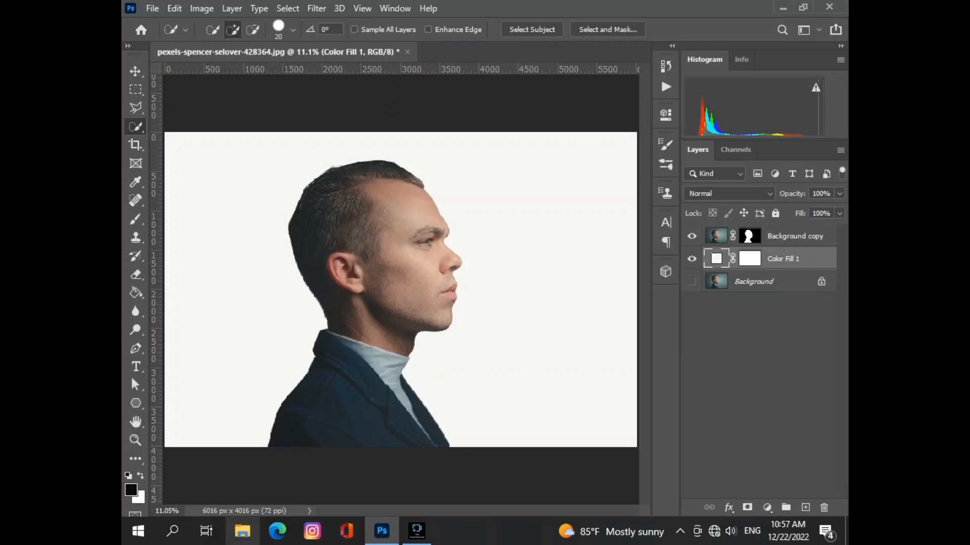
Step: Place the mountain photo from New folder (7) in the photo shop folder into the portrait document
{"action": "key", "text": "super+d"}
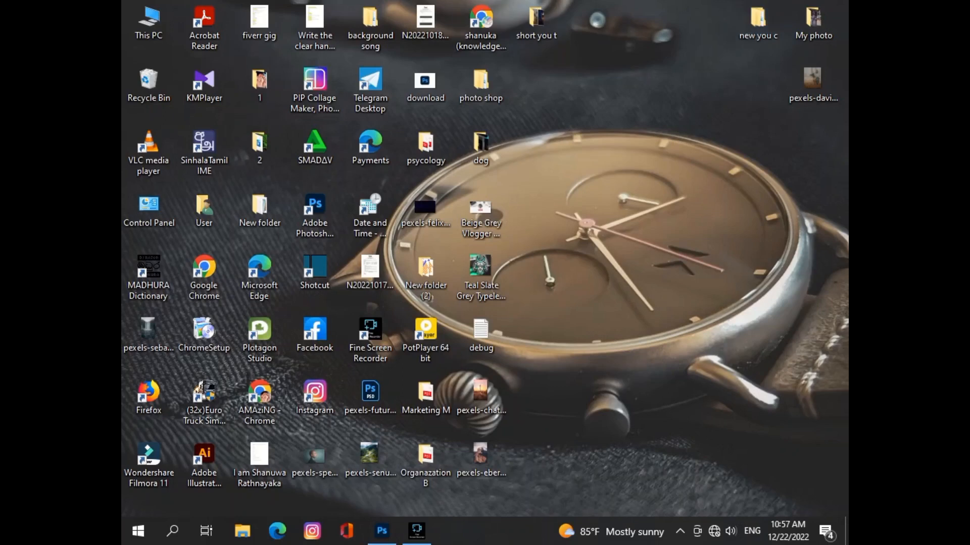
{"action": "double_click", "coordinate": [481, 82]}
{"action": "double_click", "coordinate": [313, 182]}
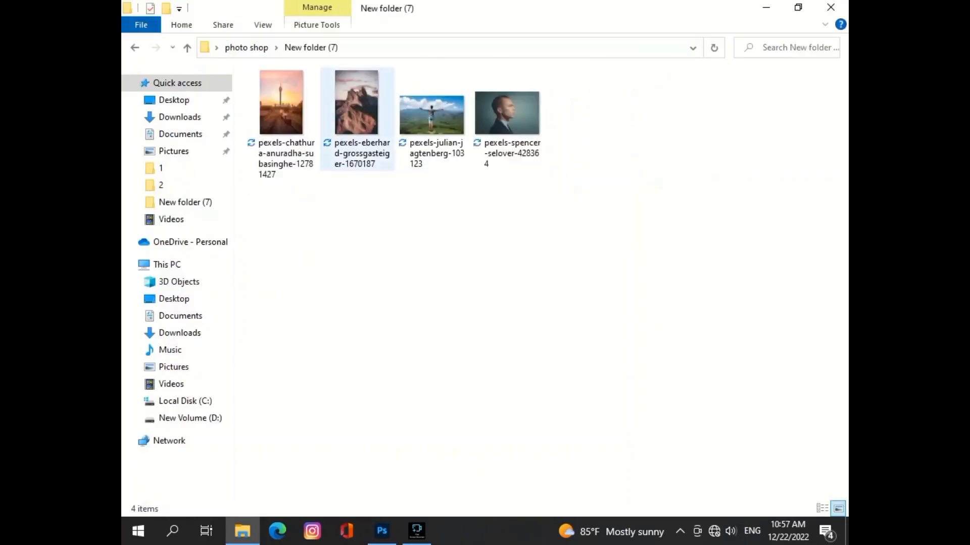
{"action": "left_click", "coordinate": [356, 117]}
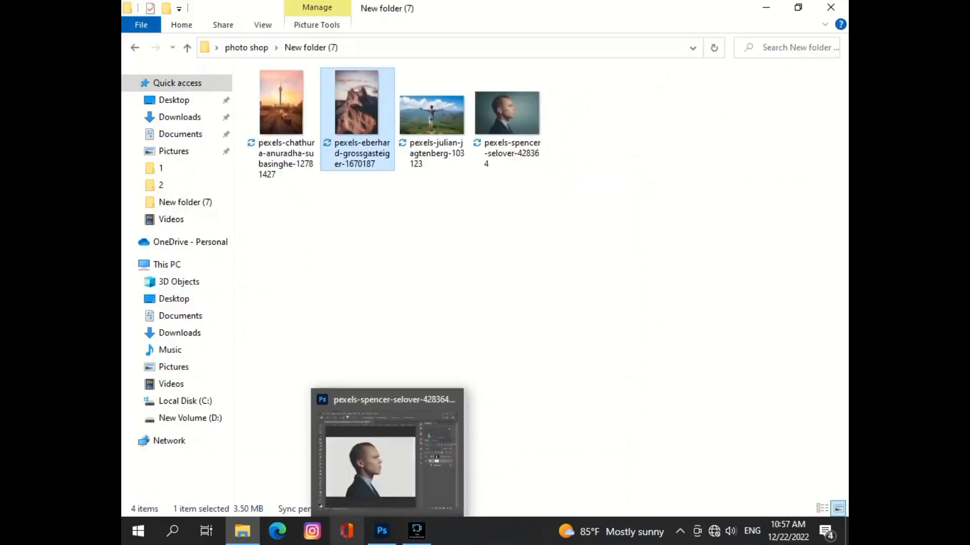
{"action": "left_click", "coordinate": [382, 531]}
{"action": "key", "text": "super+Down"}
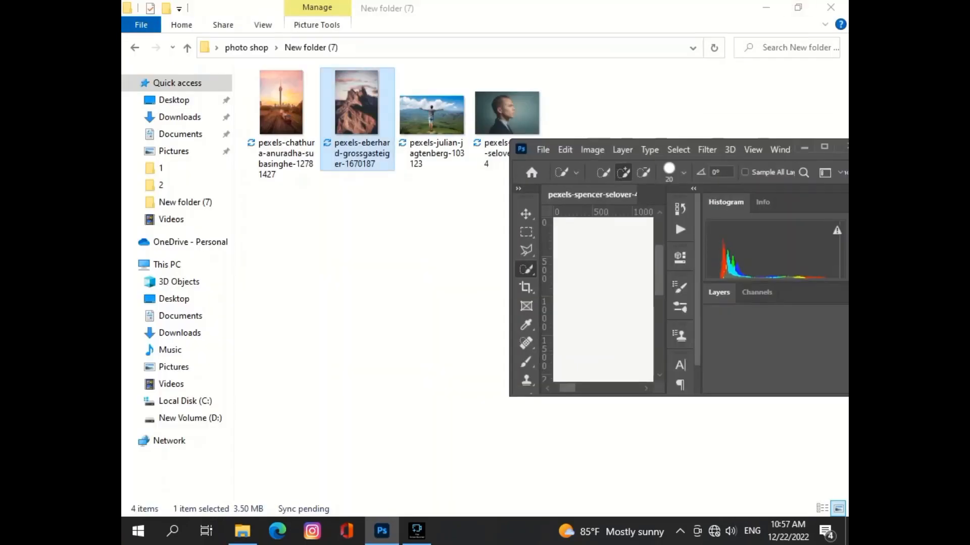
{"action": "left_click_drag", "start_coordinate": [356, 116], "coordinate": [603, 300]}
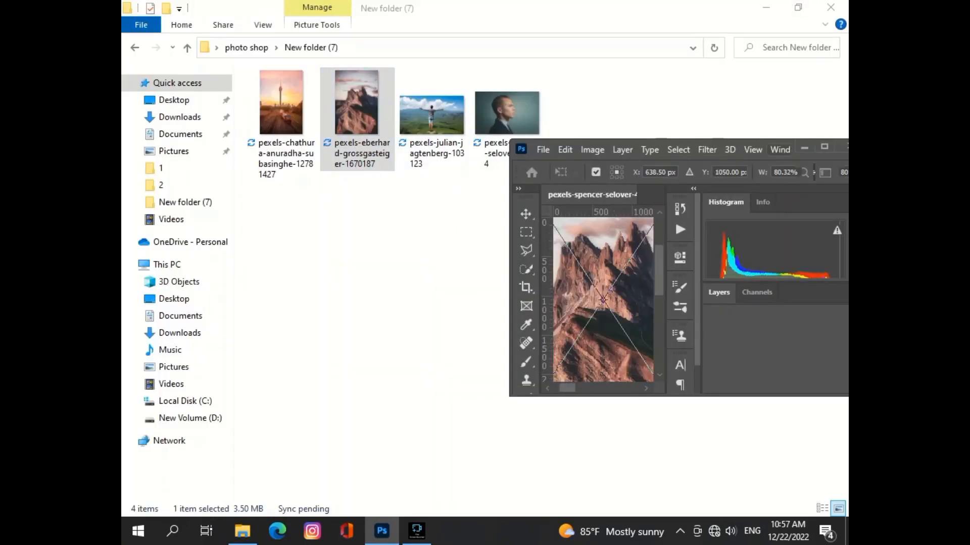
Step: Move the placed mountain photo over the man, commit the placement, and bring its layer above the Background copy layer
{"action": "left_click", "coordinate": [824, 147]}
{"action": "left_click_drag", "start_coordinate": [243, 205], "coordinate": [376, 240]}
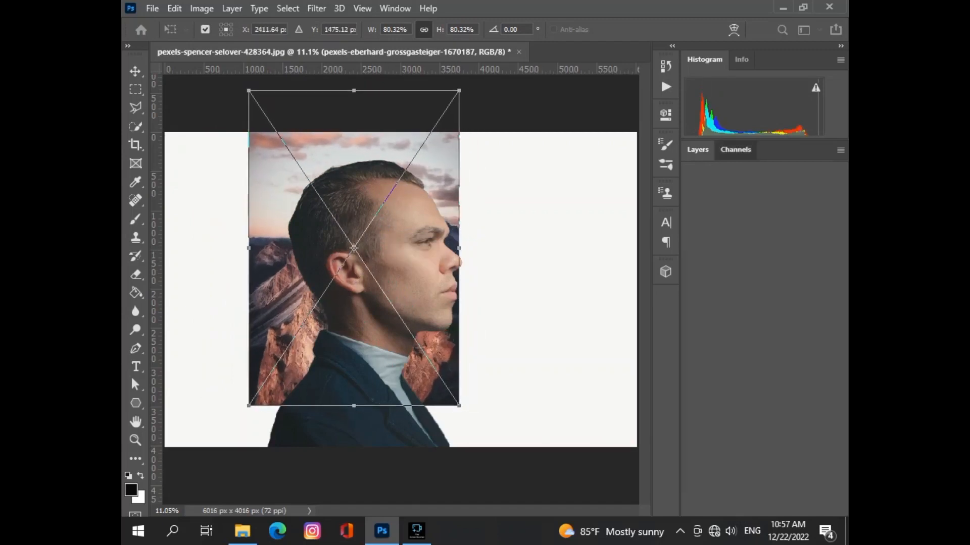
{"action": "key", "text": "Return"}
{"action": "key", "text": "w"}
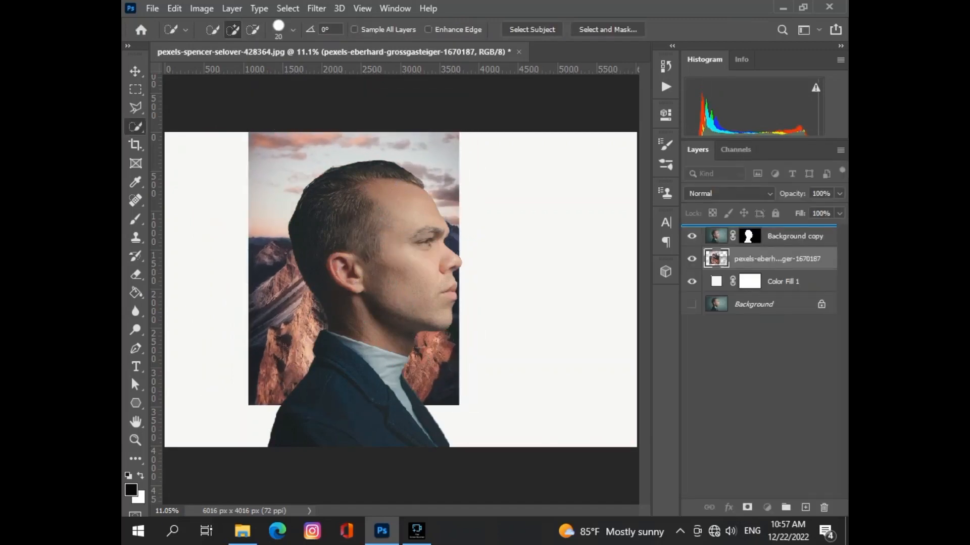
{"action": "key", "text": "ctrl+]"}
Step: Enlarge and stretch the mountain photo so that it covers the whole canvas, then commit the transform
{"action": "key", "text": "v"}
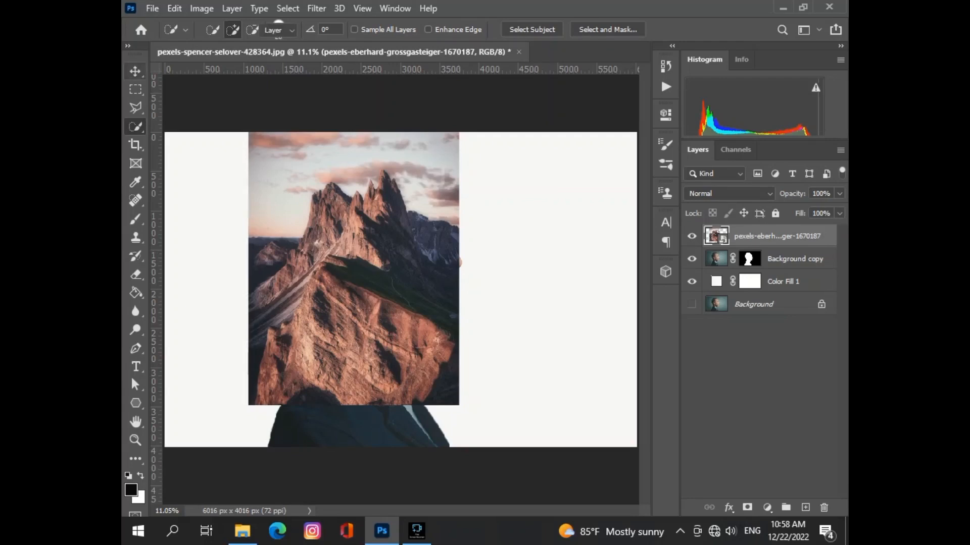
{"action": "left_click_drag", "start_coordinate": [459, 406], "coordinate": [476, 430]}
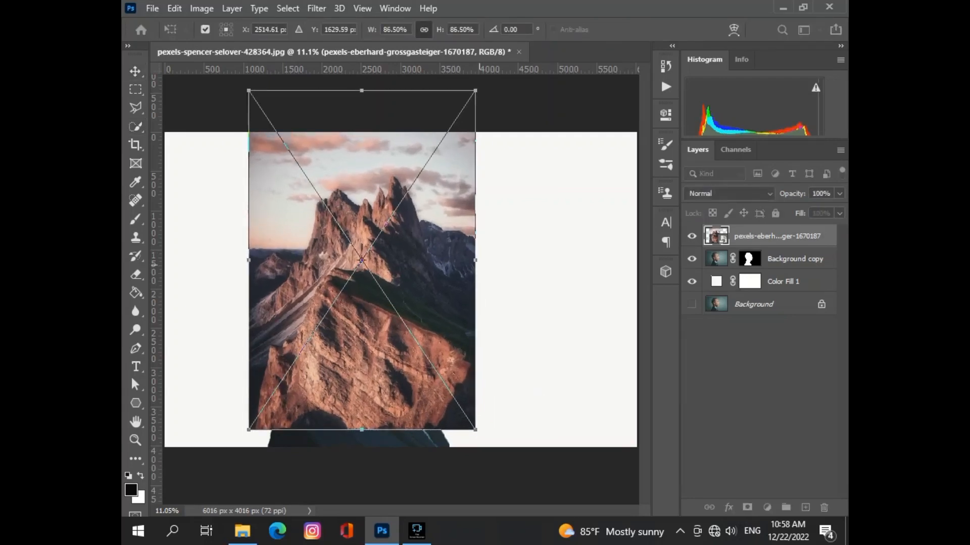
{"action": "left_click_drag", "start_coordinate": [476, 261], "coordinate": [617, 262]}
{"action": "scroll", "coordinate": [401, 436], "scroll_direction": "down", "scroll_amount": 1}
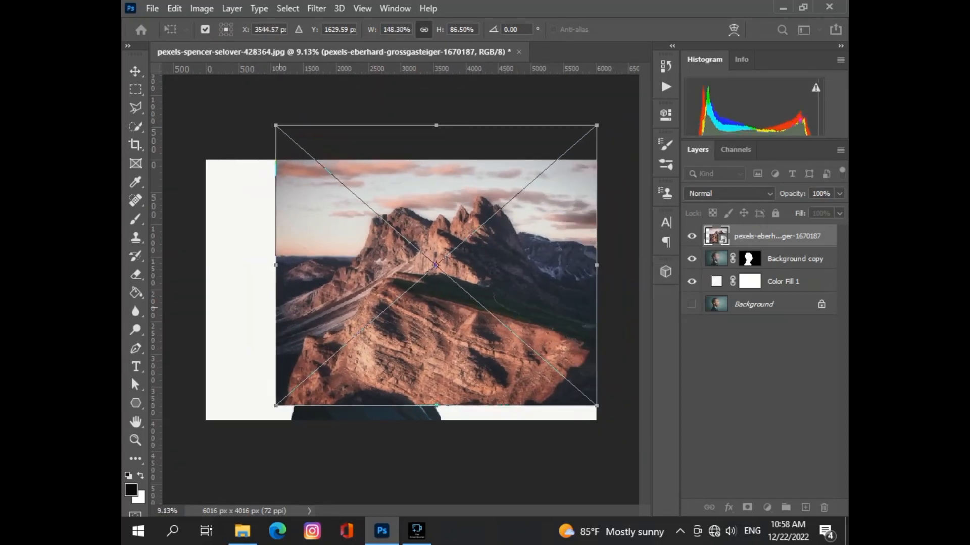
{"action": "left_click_drag", "start_coordinate": [275, 405], "coordinate": [255, 423]}
{"action": "left_click_drag", "start_coordinate": [255, 274], "coordinate": [206, 274]}
{"action": "left_click_drag", "start_coordinate": [402, 126], "coordinate": [401, 160]}
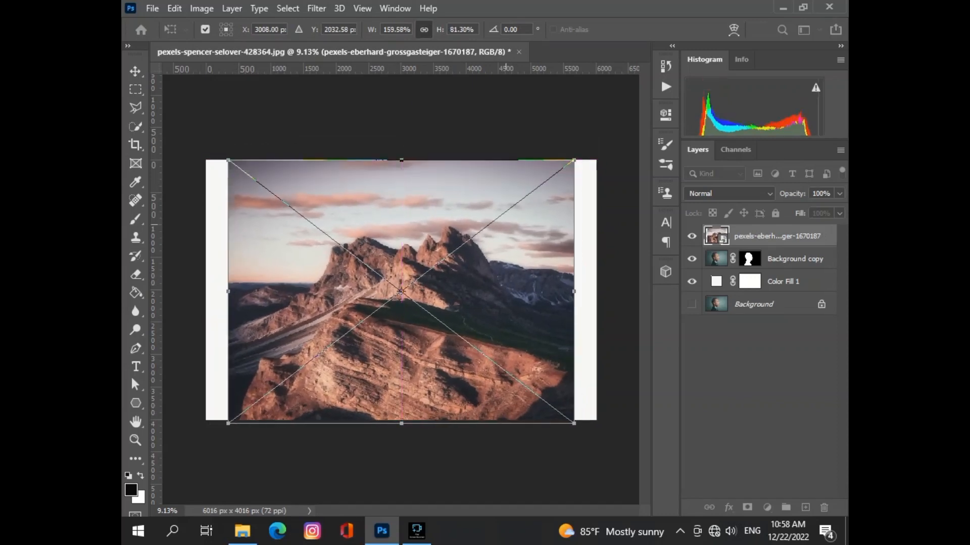
{"action": "left_click_drag", "start_coordinate": [576, 291], "coordinate": [590, 292]}
{"action": "left_click_drag", "start_coordinate": [229, 291], "coordinate": [206, 291]}
{"action": "key", "text": "Return"}
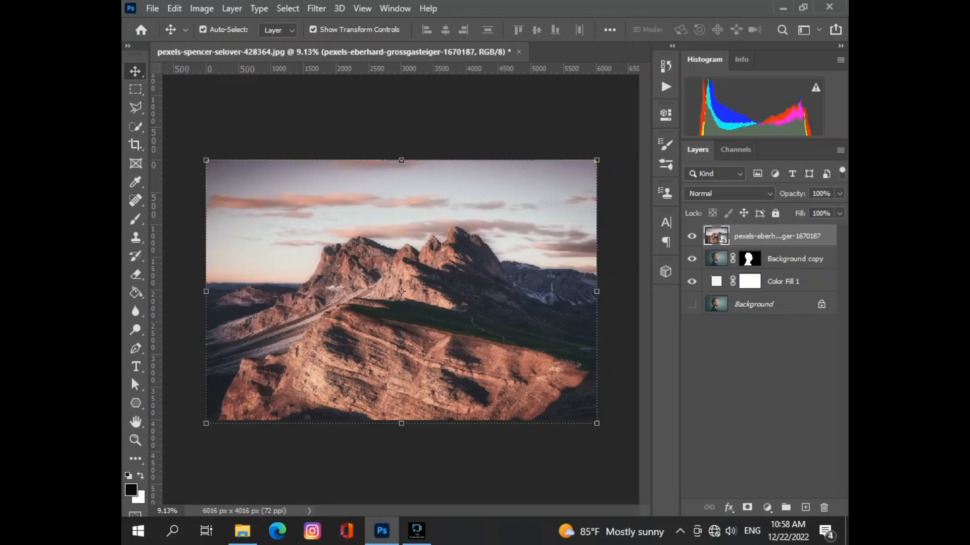
Step: Lower the mountain layer's opacity to 55% and shift it left so the peaks lie over the man's face
{"action": "left_click", "coordinate": [839, 193]}
{"action": "left_click_drag", "start_coordinate": [841, 209], "coordinate": [808, 210]}
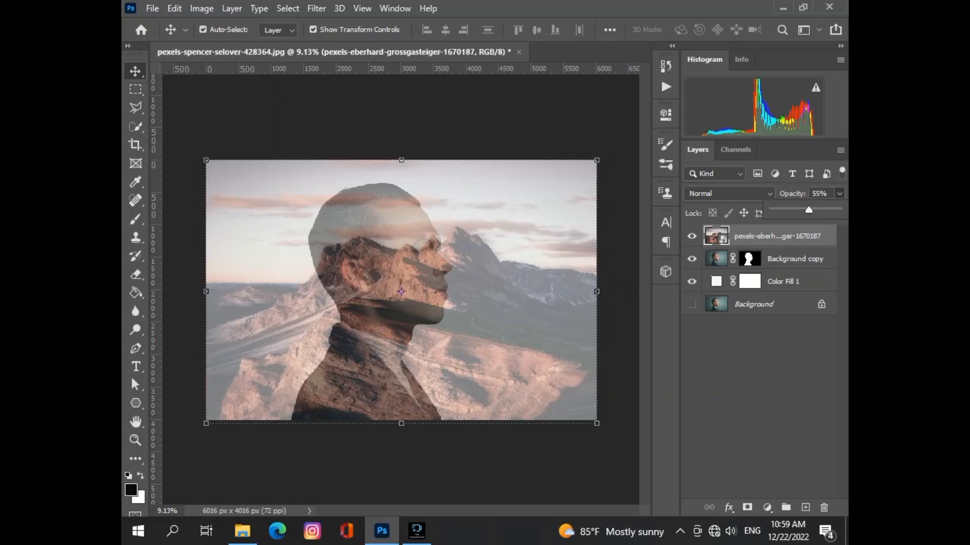
{"action": "left_click_drag", "start_coordinate": [477, 234], "coordinate": [432, 237]}
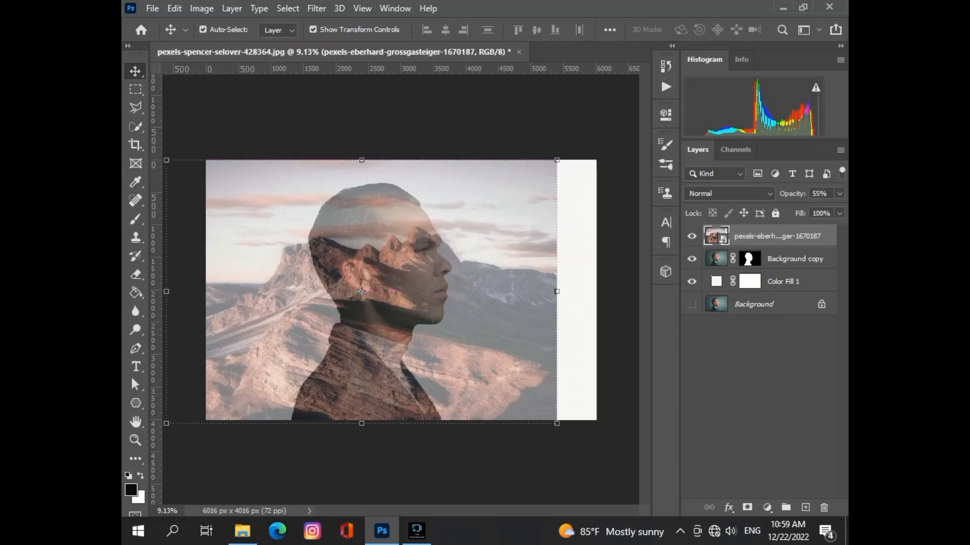
Step: Set the mountain layer's opacity to 50%
{"action": "mouse_move", "coordinate": [808, 210]}
{"action": "left_mouse_down"}
{"action": "mouse_move", "coordinate": [819, 210]}
{"action": "mouse_move", "coordinate": [810, 210]}
{"action": "left_mouse_up"}
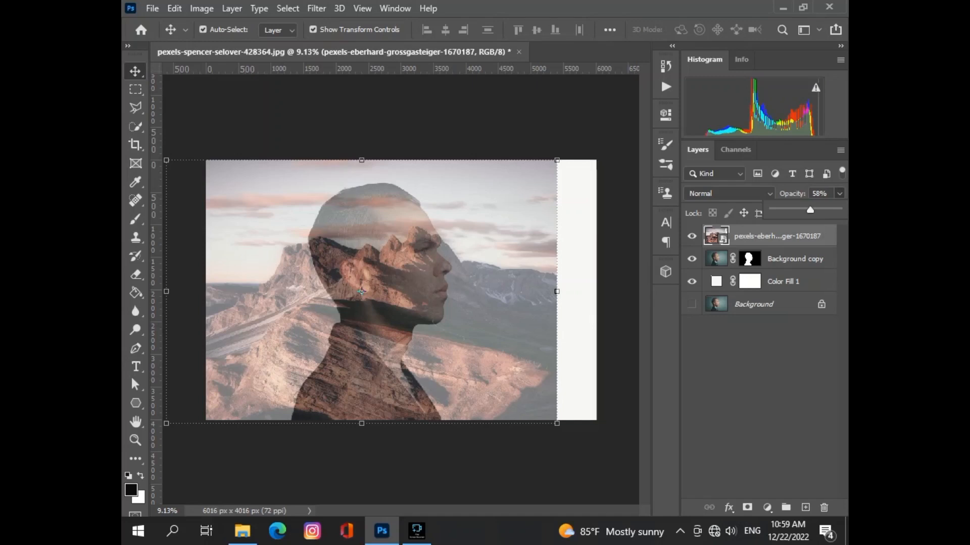
{"action": "key", "text": "Return"}
{"action": "type", "text": "50"}
{"action": "key", "text": "Return"}
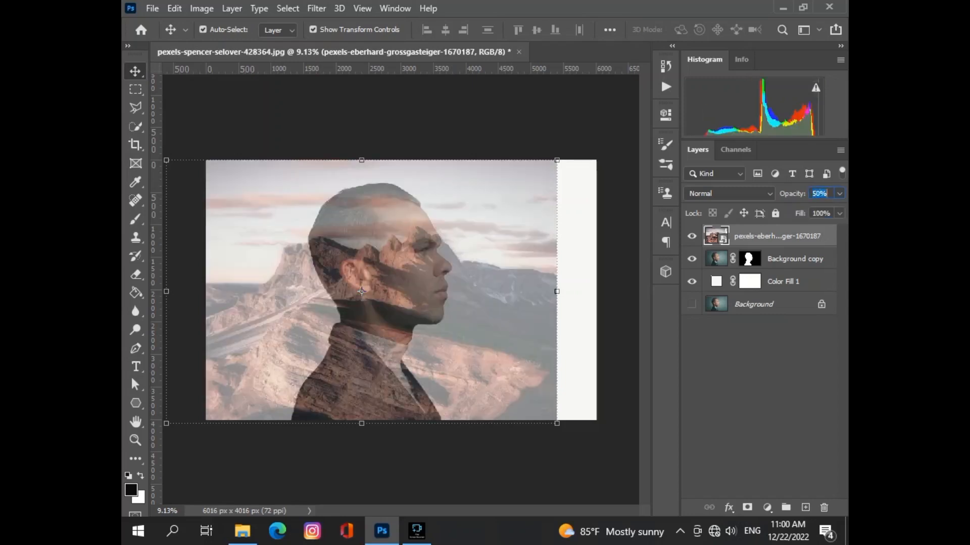
{"action": "left_click", "coordinate": [759, 384]}
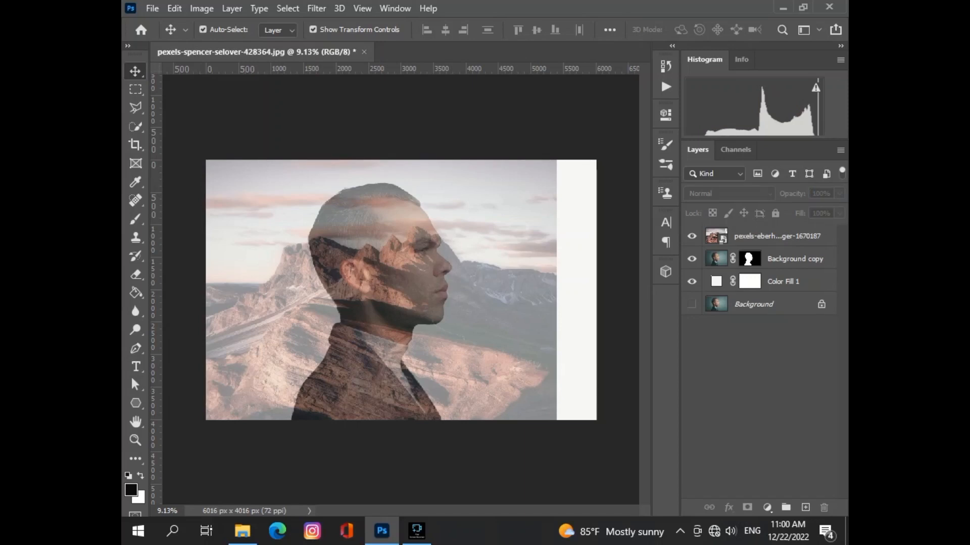
Step: Set the mountain layer's opacity to 100% and stretch its right edge to the canvas edge
{"action": "left_click", "coordinate": [778, 236]}
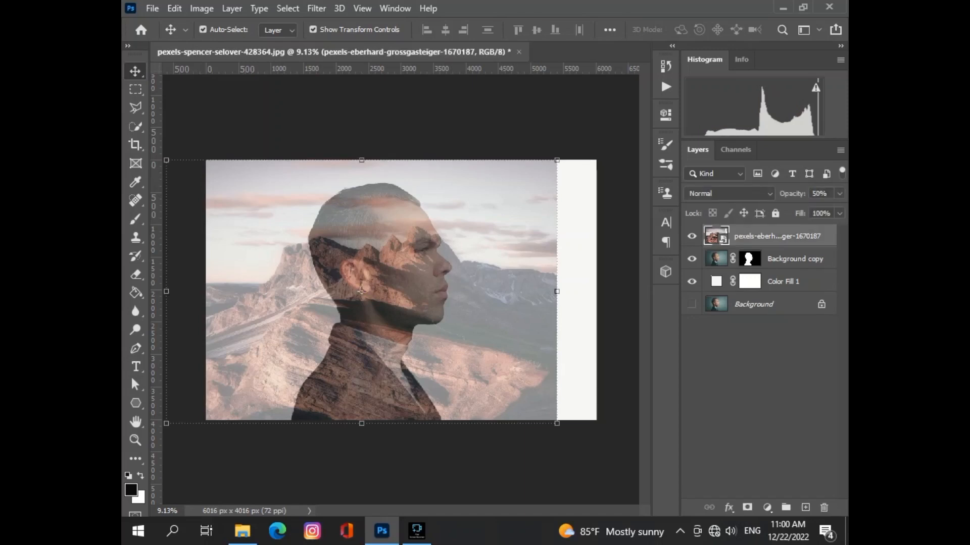
{"action": "left_click", "coordinate": [839, 194]}
{"action": "left_click_drag", "start_coordinate": [804, 210], "coordinate": [838, 210]}
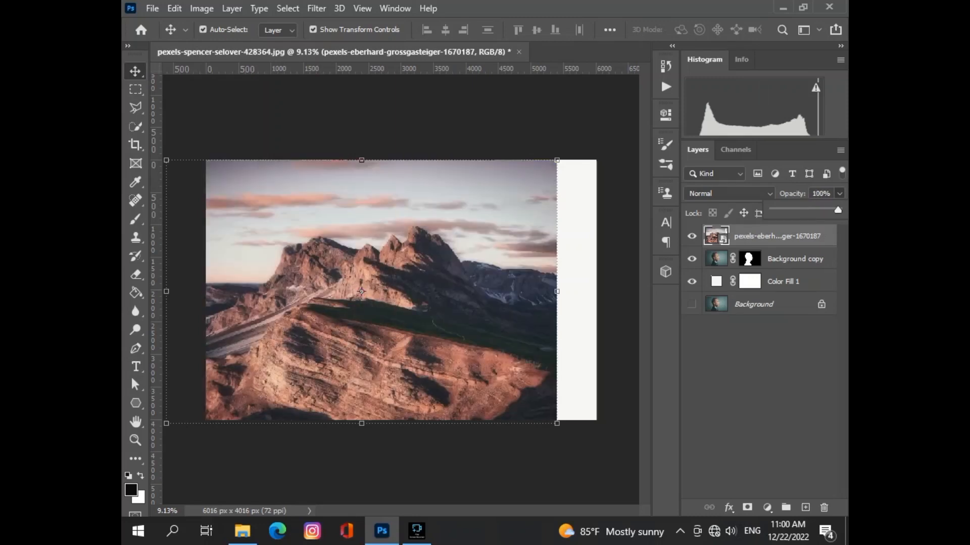
{"action": "left_click_drag", "start_coordinate": [557, 291], "coordinate": [597, 291]}
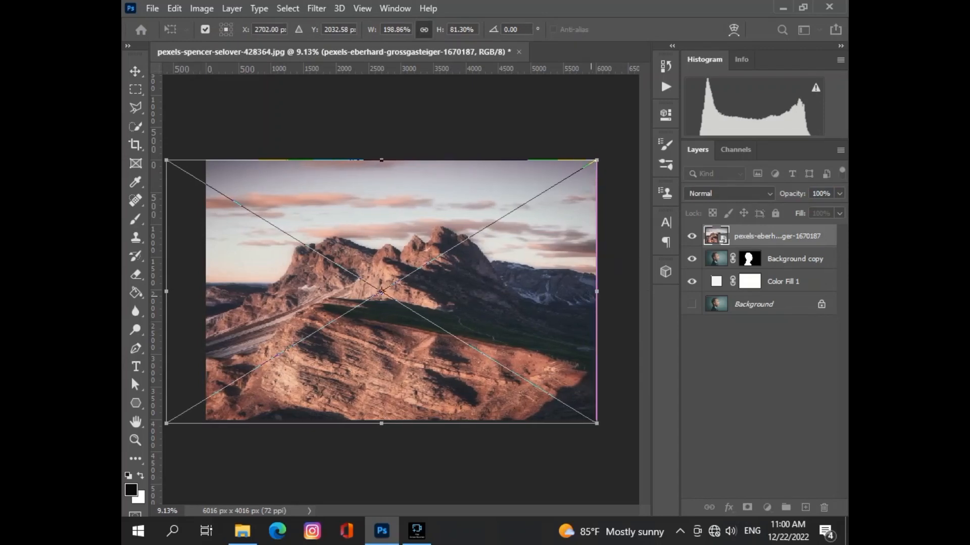
{"action": "key", "text": "Return"}
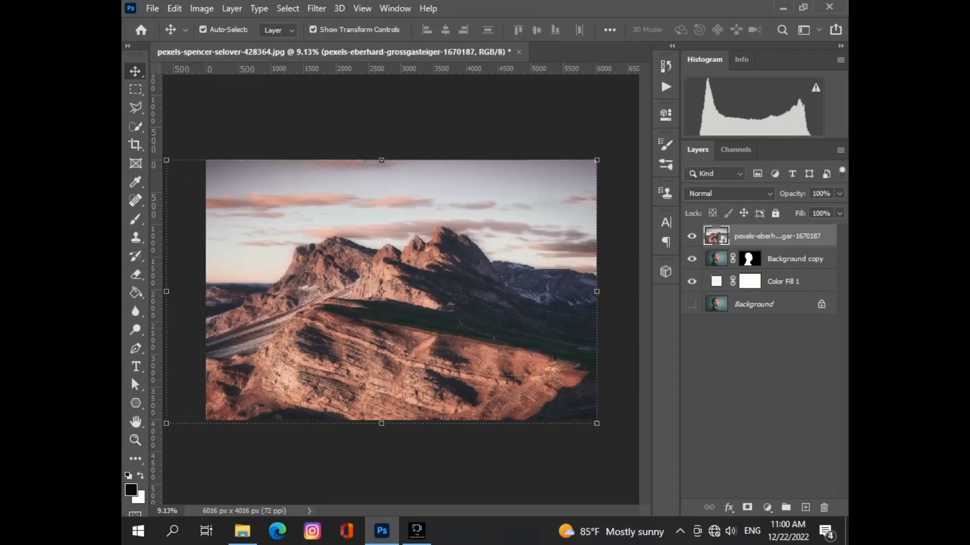
Step: Clip the mountain layer to the Background copy layer and add a layer mask to it
{"action": "right_click", "coordinate": [808, 236]}
{"action": "left_click", "coordinate": [707, 321]}
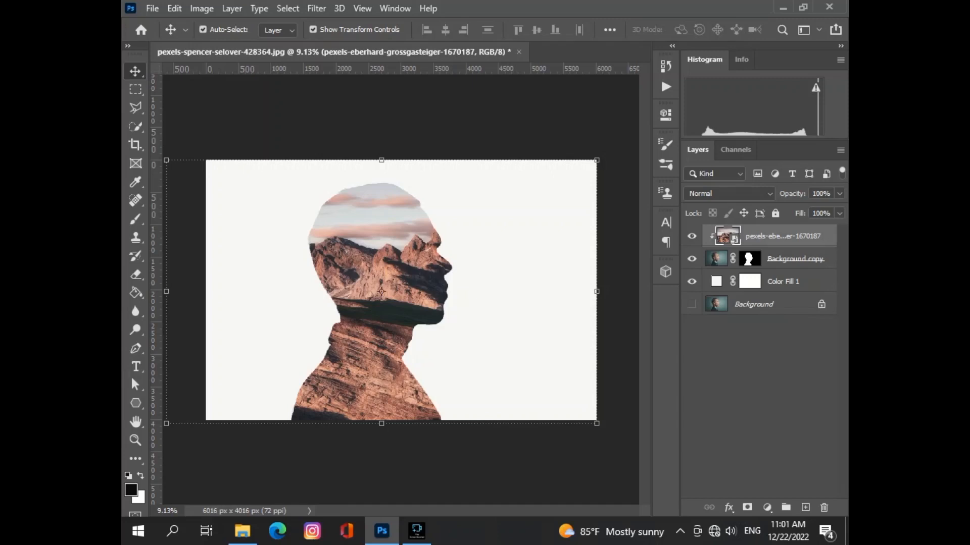
{"action": "left_click", "coordinate": [747, 507]}
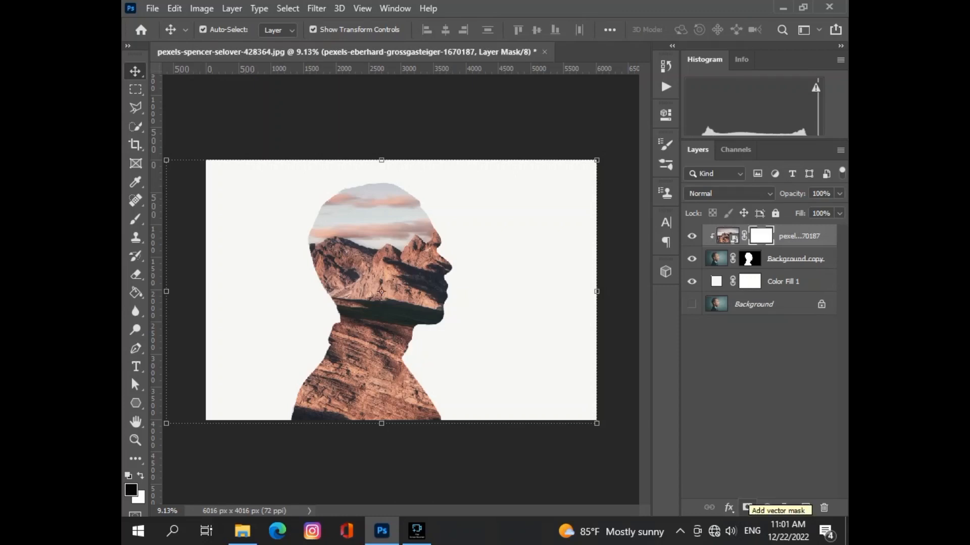
Step: Duplicate the masked mountain layer and clip the duplicate to the man's silhouette
{"action": "left_click", "coordinate": [727, 236]}
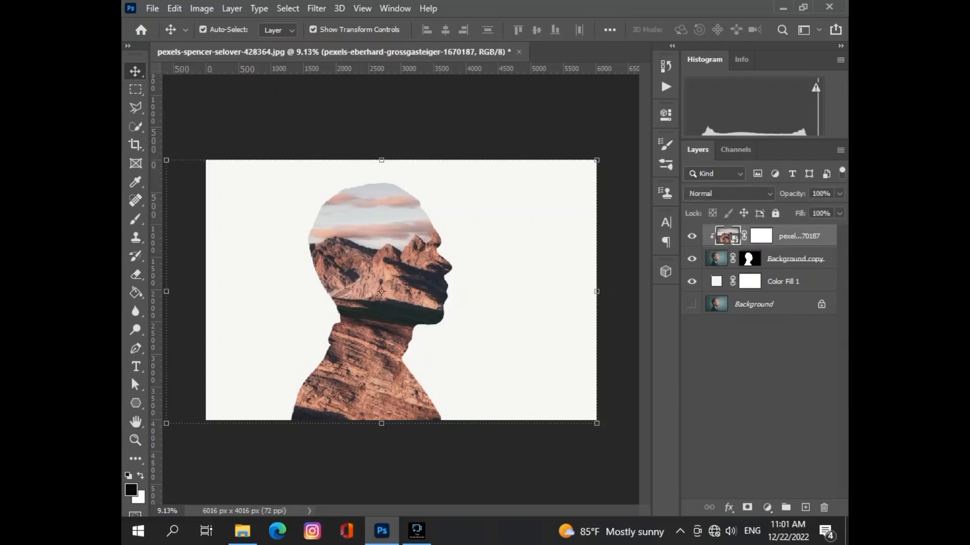
{"action": "key", "text": "ctrl+j"}
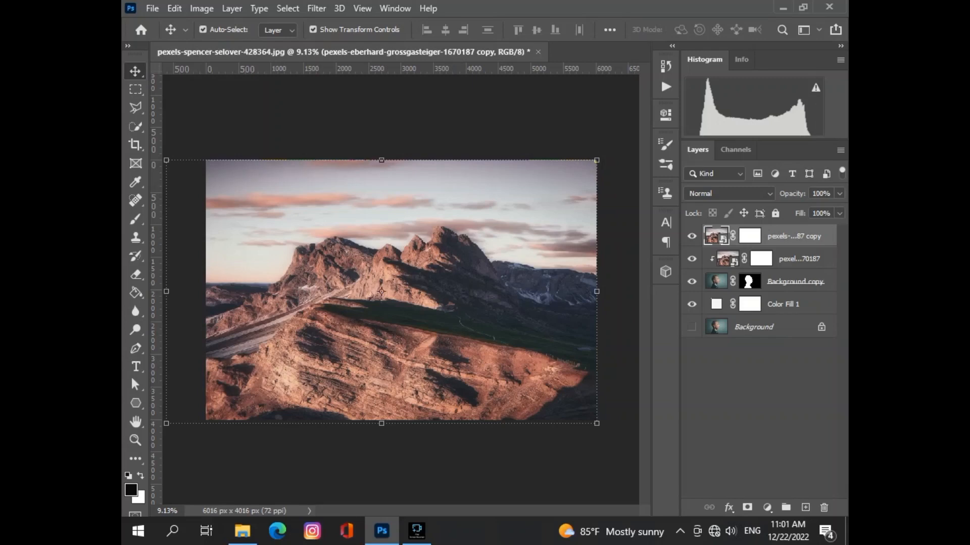
{"action": "right_click", "coordinate": [829, 237]}
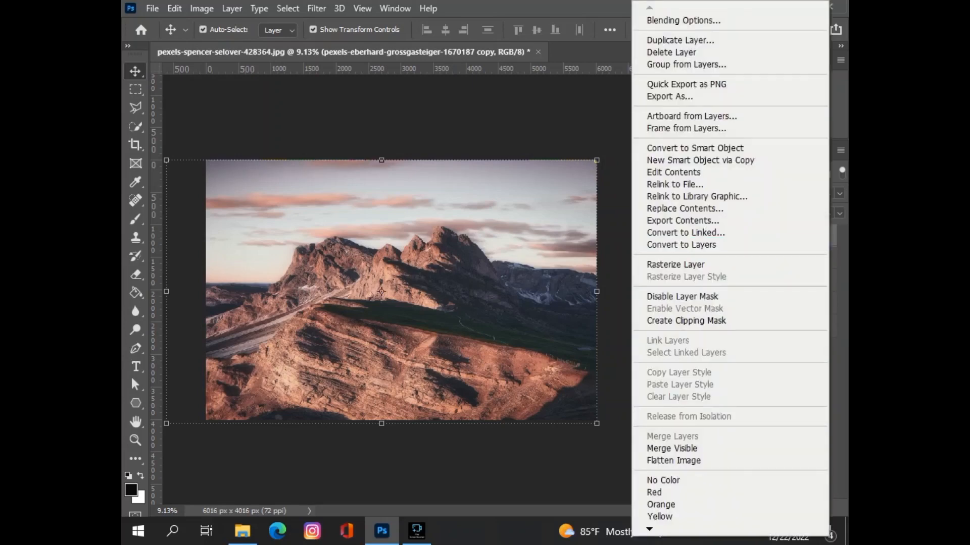
{"action": "left_click", "coordinate": [732, 316]}
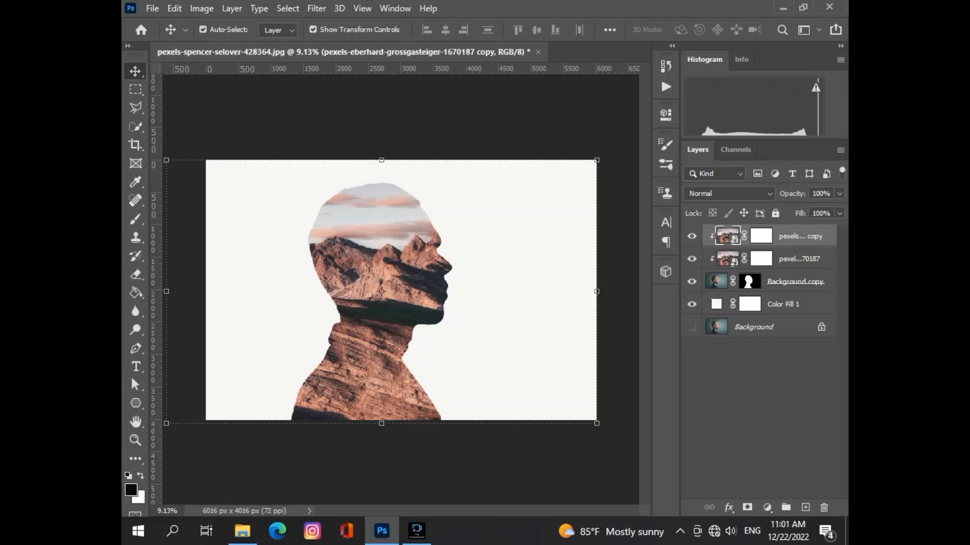
Step: Hide the original mountain layer and flip the mountain copy vertically with Free Transform
{"action": "left_click", "coordinate": [691, 259]}
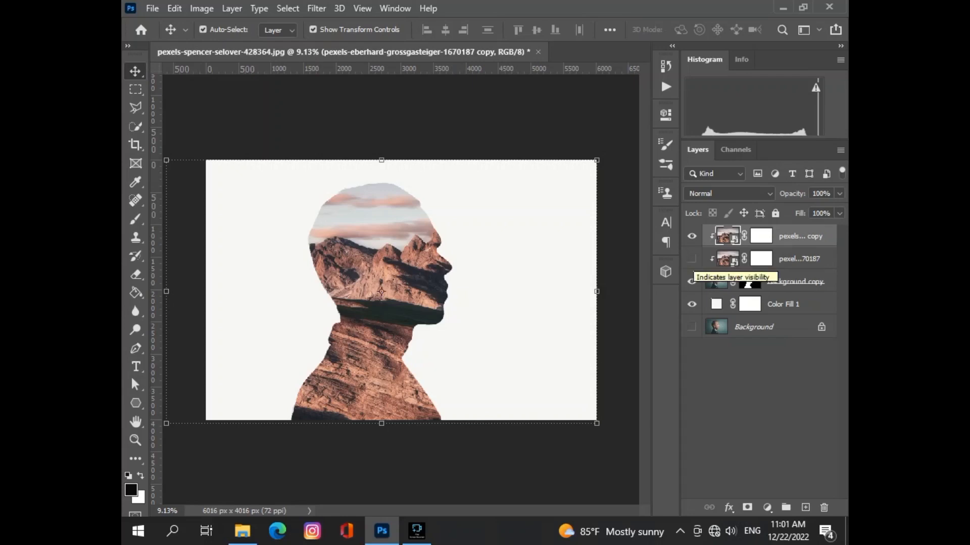
{"action": "left_click", "coordinate": [716, 304]}
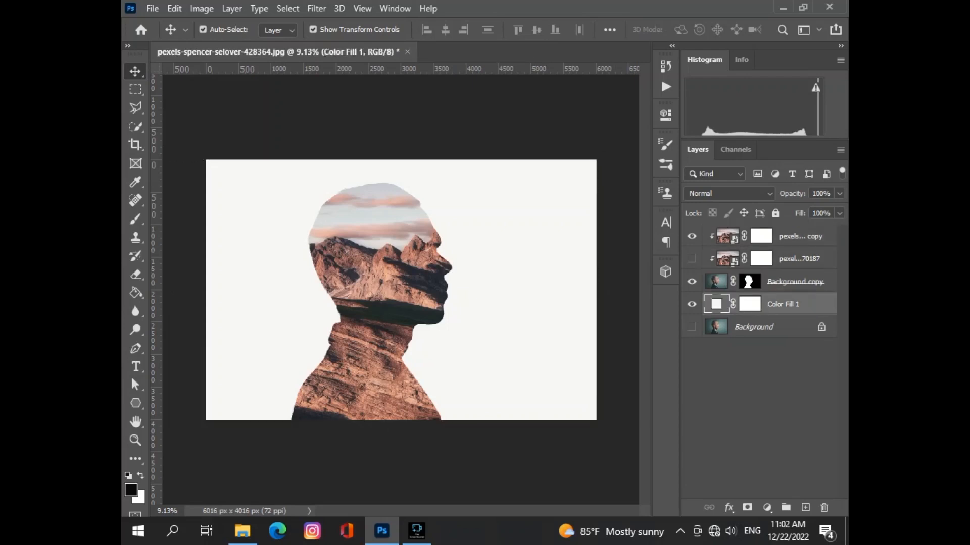
{"action": "left_click", "coordinate": [727, 236]}
{"action": "key", "text": "ctrl+t"}
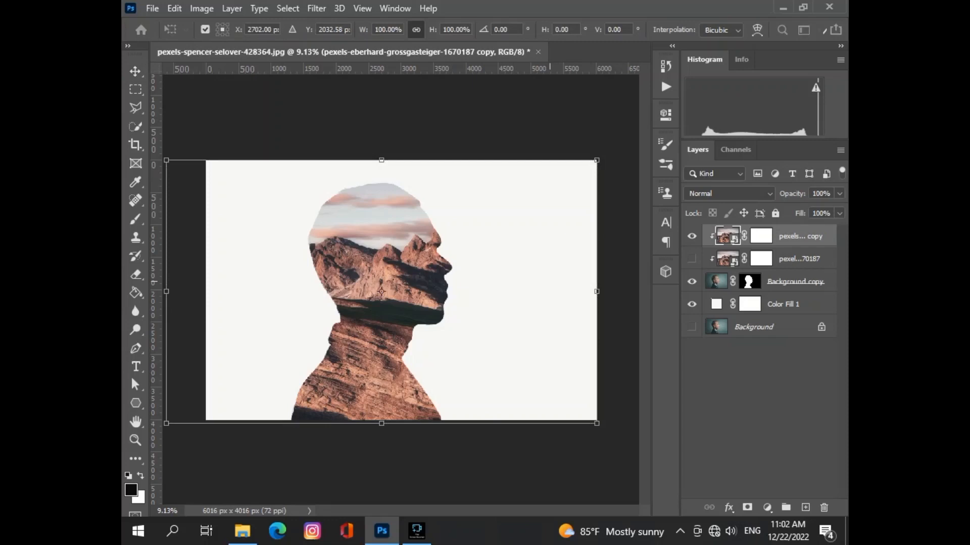
{"action": "right_click", "coordinate": [549, 281]}
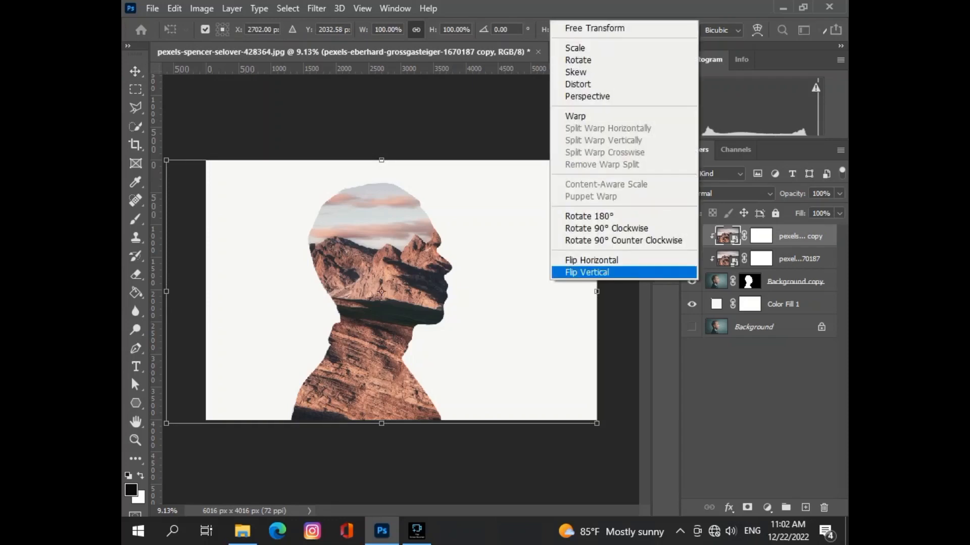
{"action": "left_click", "coordinate": [587, 272]}
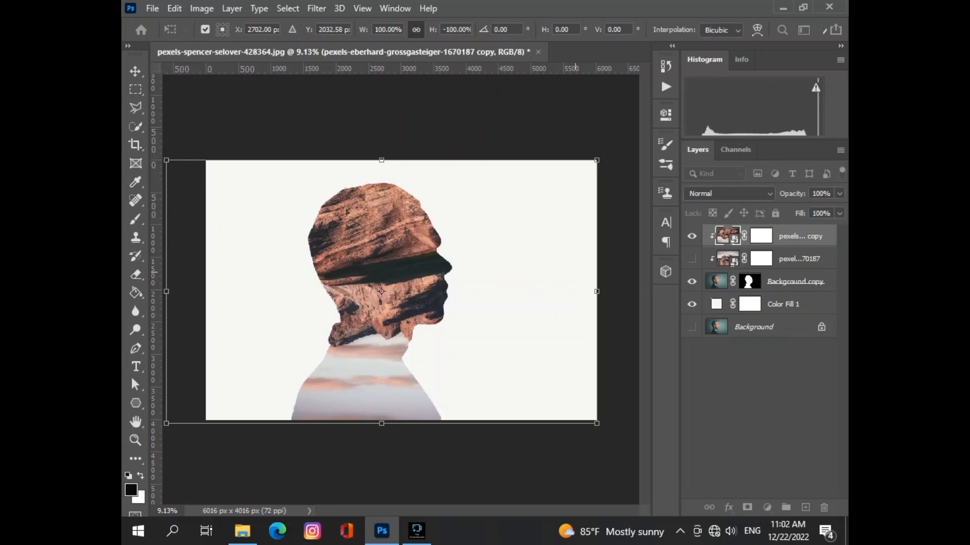
Step: Scale the flipped mountain copy to about 68% and position it over the man's lower face and shoulders
{"action": "left_click_drag", "start_coordinate": [497, 164], "coordinate": [495, 209]}
{"action": "left_click_drag", "start_coordinate": [596, 469], "coordinate": [499, 412]}
{"action": "left_click_drag", "start_coordinate": [471, 228], "coordinate": [501, 281]}
{"action": "left_click_drag", "start_coordinate": [196, 465], "coordinate": [232, 443]}
{"action": "left_click_drag", "start_coordinate": [504, 267], "coordinate": [465, 277]}
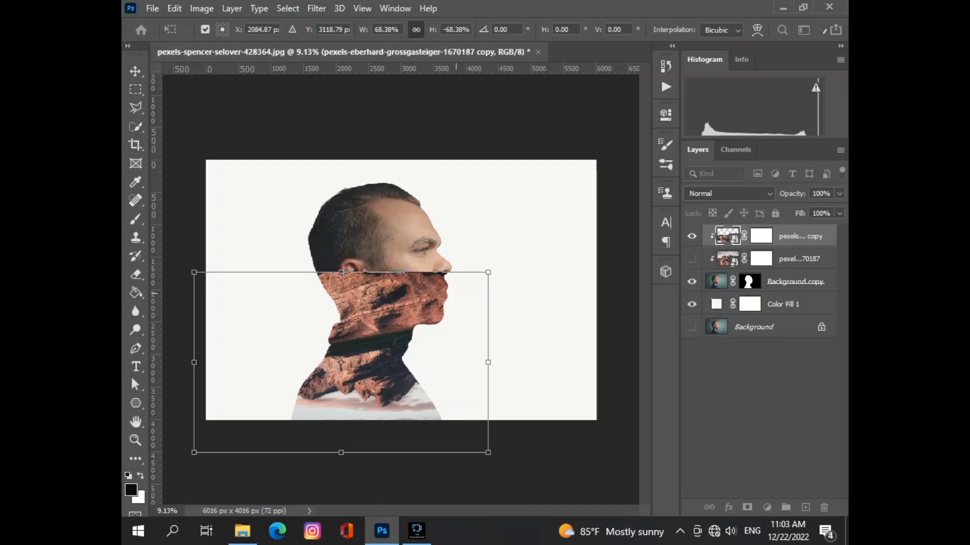
{"action": "key", "text": "Return"}
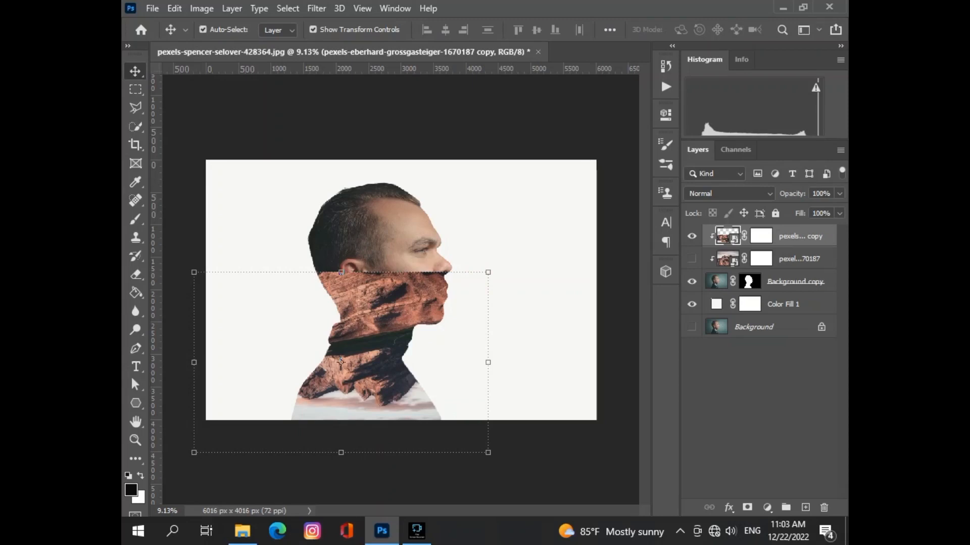
Step: Paint black on the mountain copy's mask with the soft 500 px brush, hiding the rocks over the face and upper neck
{"action": "left_click", "coordinate": [761, 236]}
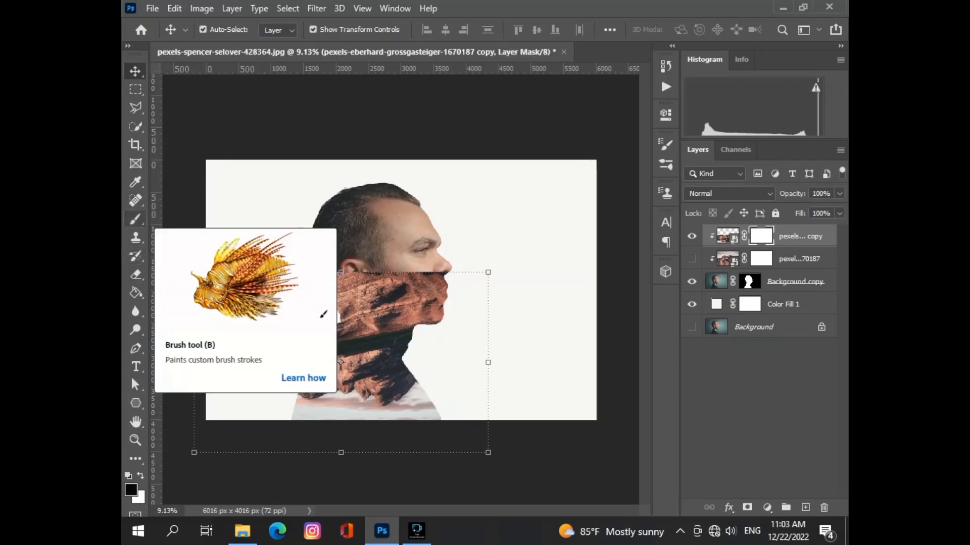
{"action": "left_click", "coordinate": [135, 218]}
{"action": "left_click", "coordinate": [181, 219]}
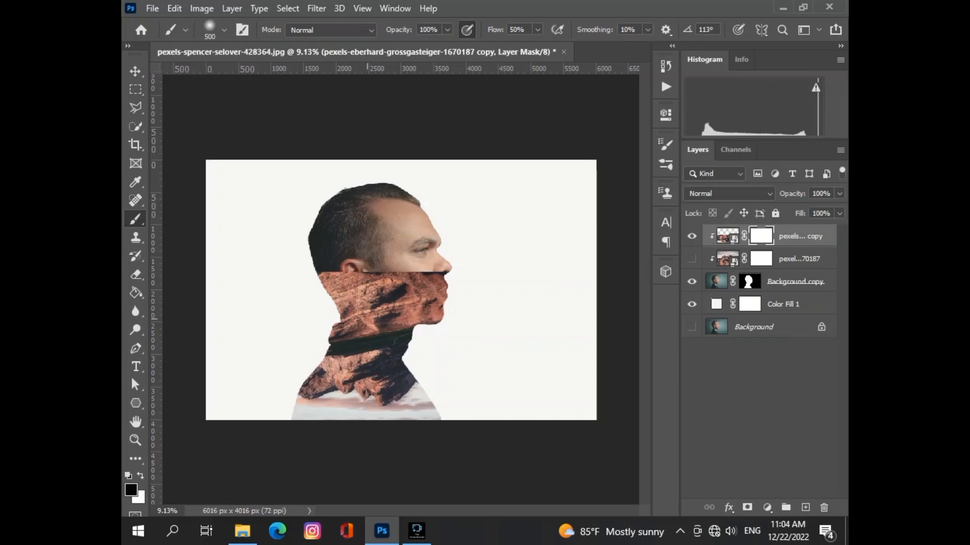
{"action": "key", "text": "v"}
{"action": "mouse_move", "coordinate": [377, 263]}
{"action": "left_mouse_down"}
{"action": "mouse_move", "coordinate": [376, 255]}
{"action": "mouse_move", "coordinate": [353, 270]}
{"action": "mouse_move", "coordinate": [429, 273]}
{"action": "mouse_move", "coordinate": [436, 295]}
{"action": "mouse_move", "coordinate": [384, 281]}
{"action": "mouse_move", "coordinate": [328, 287]}
{"action": "mouse_move", "coordinate": [389, 300]}
{"action": "mouse_move", "coordinate": [401, 314]}
{"action": "mouse_move", "coordinate": [432, 309]}
{"action": "mouse_move", "coordinate": [336, 296]}
{"action": "mouse_move", "coordinate": [353, 306]}
{"action": "mouse_move", "coordinate": [343, 303]}
{"action": "mouse_move", "coordinate": [414, 295]}
{"action": "mouse_move", "coordinate": [437, 314]}
{"action": "mouse_move", "coordinate": [394, 302]}
{"action": "left_mouse_up"}
{"action": "key", "text": "b"}
{"action": "left_click_drag", "start_coordinate": [377, 262], "coordinate": [442, 264]}
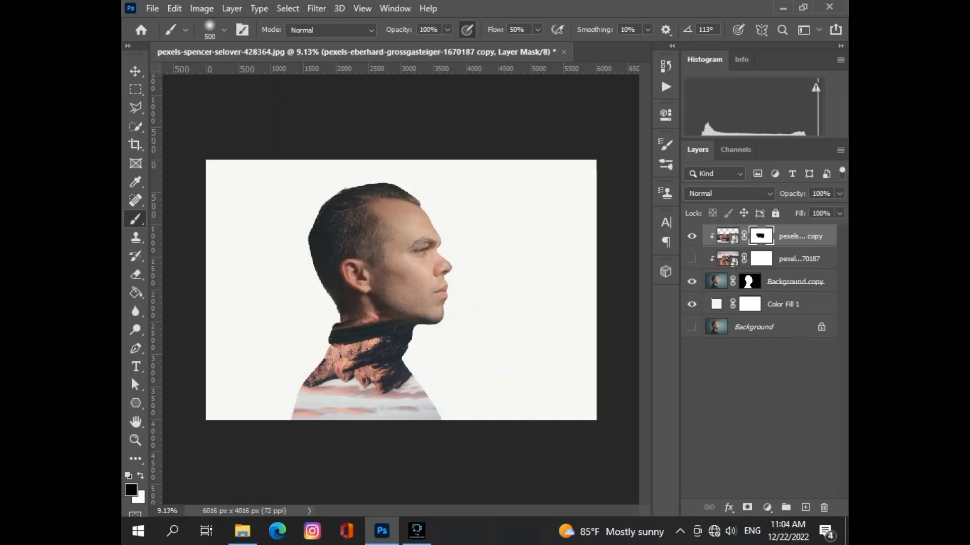
{"action": "key", "text": "v"}
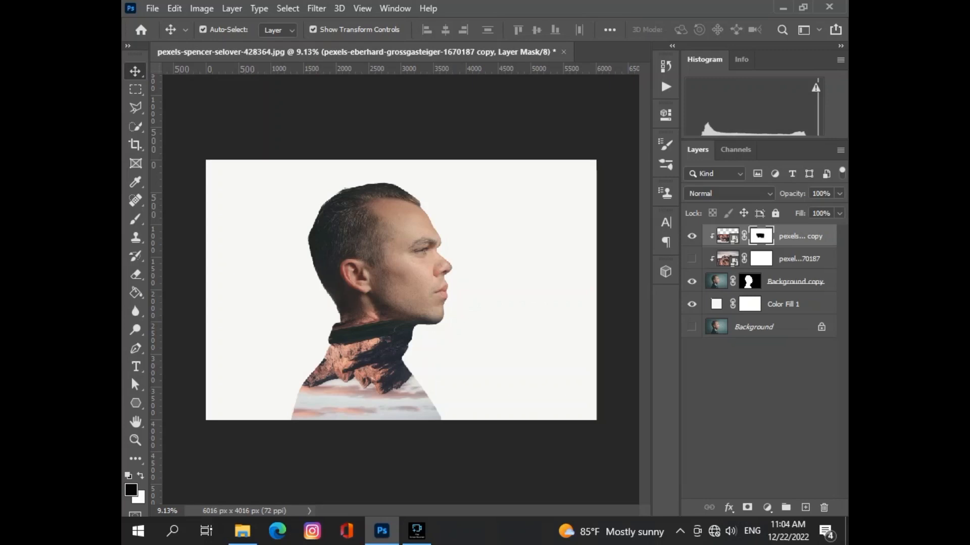
Step: Show the original mountain layer and paint black on its mask along the front of the man's face
{"action": "left_click", "coordinate": [799, 259]}
{"action": "left_click", "coordinate": [692, 259]}
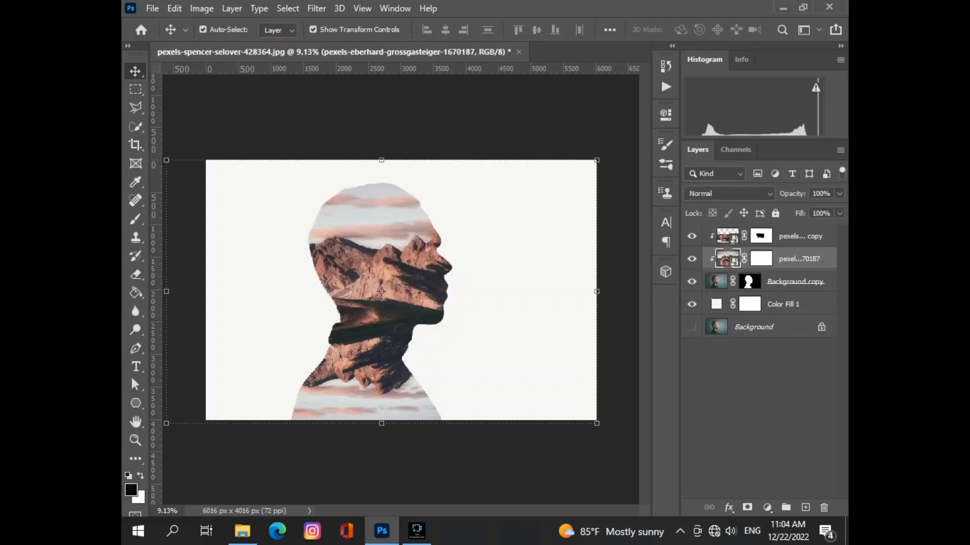
{"action": "left_click", "coordinate": [761, 259]}
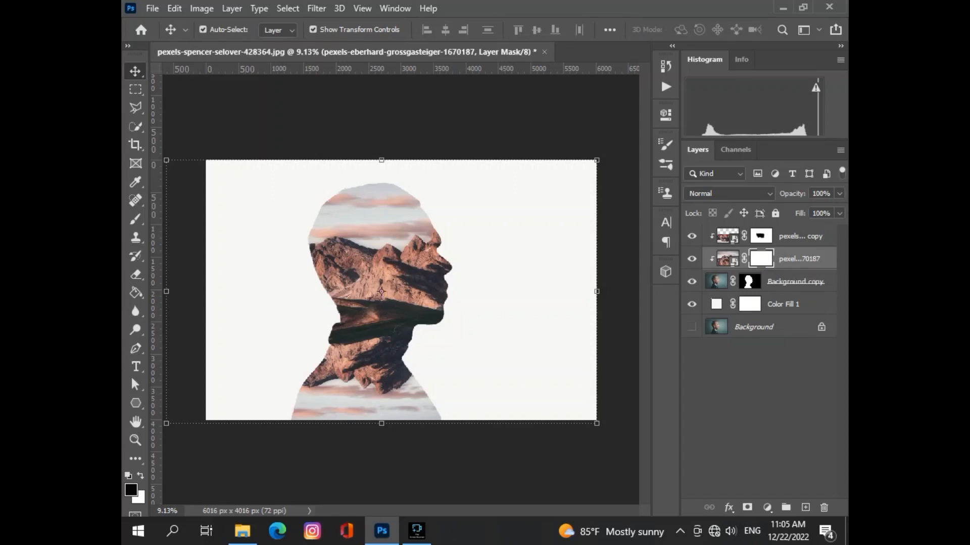
{"action": "key", "text": "b"}
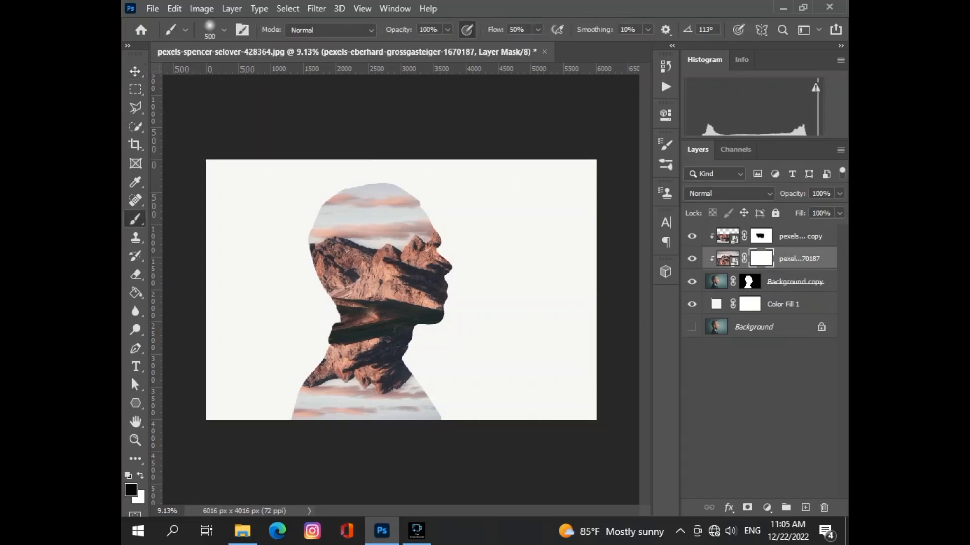
{"action": "mouse_move", "coordinate": [443, 261]}
{"action": "left_mouse_down"}
{"action": "mouse_move", "coordinate": [401, 194]}
{"action": "mouse_move", "coordinate": [399, 214]}
{"action": "mouse_move", "coordinate": [443, 293]}
{"action": "mouse_move", "coordinate": [435, 276]}
{"action": "left_mouse_up"}
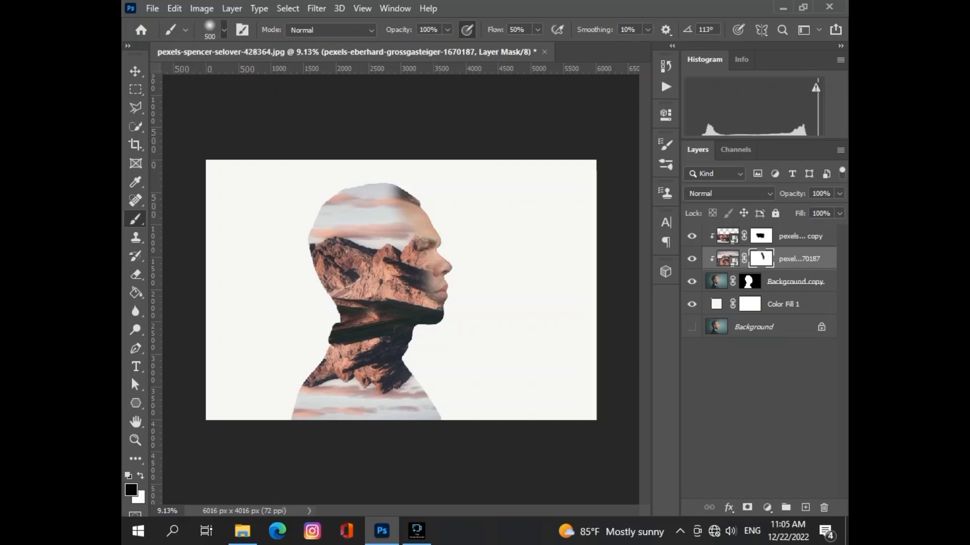
Step: Enlarge the soft brush to 1500 px and paint black over the face on the original mountain layer's mask
{"action": "left_click", "coordinate": [223, 29]}
{"action": "type", "text": "1500"}
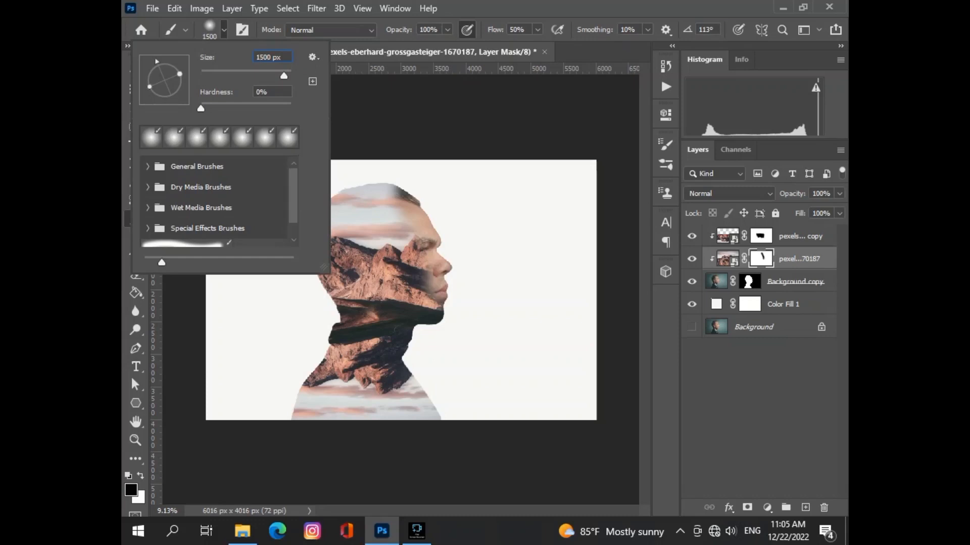
{"action": "key", "text": "Return"}
{"action": "mouse_move", "coordinate": [435, 260]}
{"action": "left_mouse_down"}
{"action": "mouse_move", "coordinate": [456, 277]}
{"action": "mouse_move", "coordinate": [434, 256]}
{"action": "left_mouse_up"}
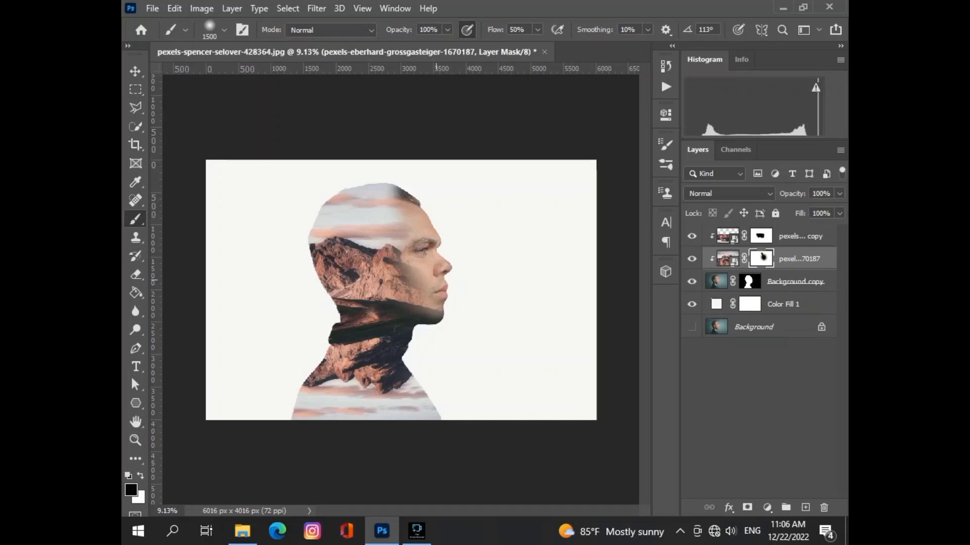
Step: Undo the strokes on the original mountain layer's mask and repaint it with the 1500 px brush to reveal the face
{"action": "key", "text": "ctrl+z"}
{"action": "key", "text": "ctrl+z"}
{"action": "key", "text": "ctrl+z"}
{"action": "key", "text": "ctrl+z"}
{"action": "left_click_drag", "start_coordinate": [442, 283], "coordinate": [443, 269]}
{"action": "mouse_move", "coordinate": [436, 255]}
{"action": "left_mouse_down"}
{"action": "mouse_move", "coordinate": [434, 290]}
{"action": "mouse_move", "coordinate": [399, 309]}
{"action": "mouse_move", "coordinate": [376, 273]}
{"action": "left_mouse_up"}
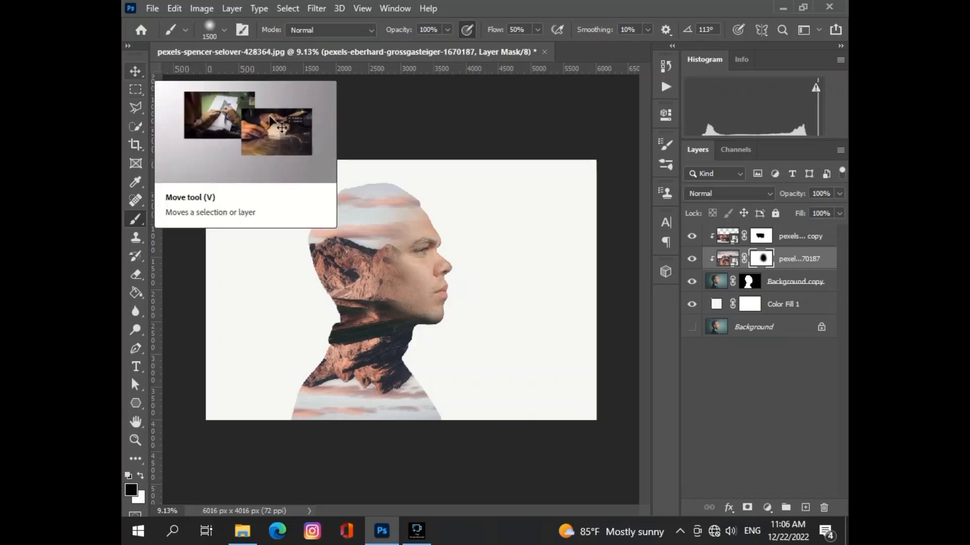
Step: Add a Black & White adjustment with the Default preset directly above the Background copy layer
{"action": "left_click", "coordinate": [135, 71]}
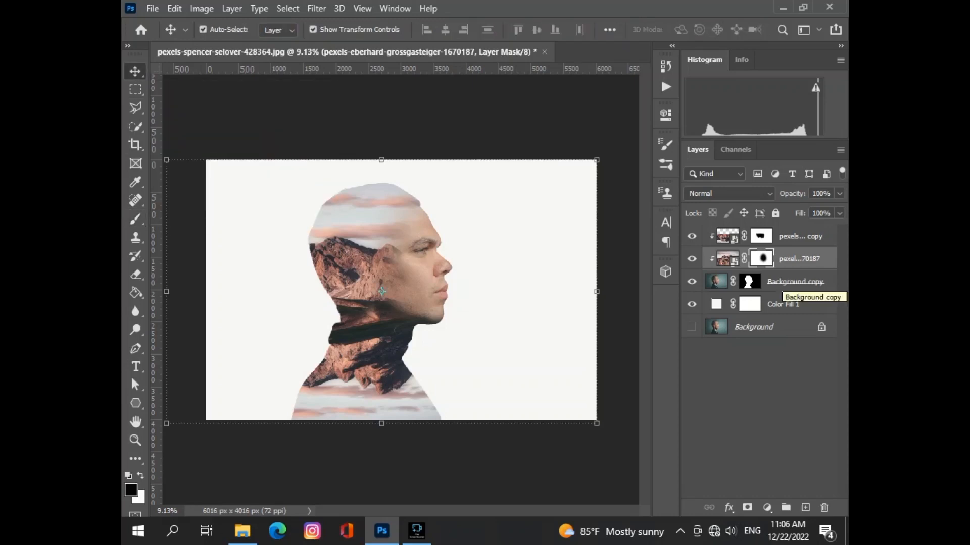
{"action": "left_click", "coordinate": [787, 283]}
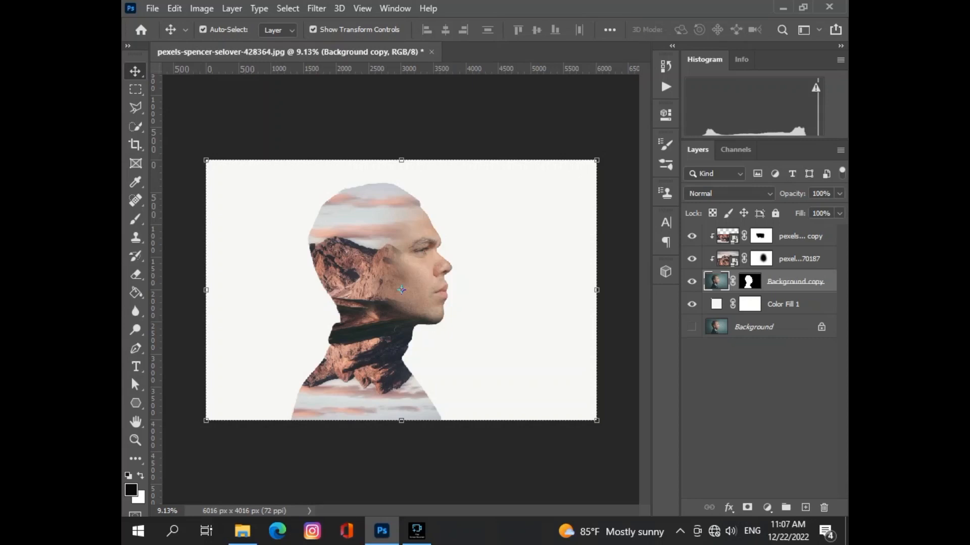
{"action": "left_click", "coordinate": [767, 507]}
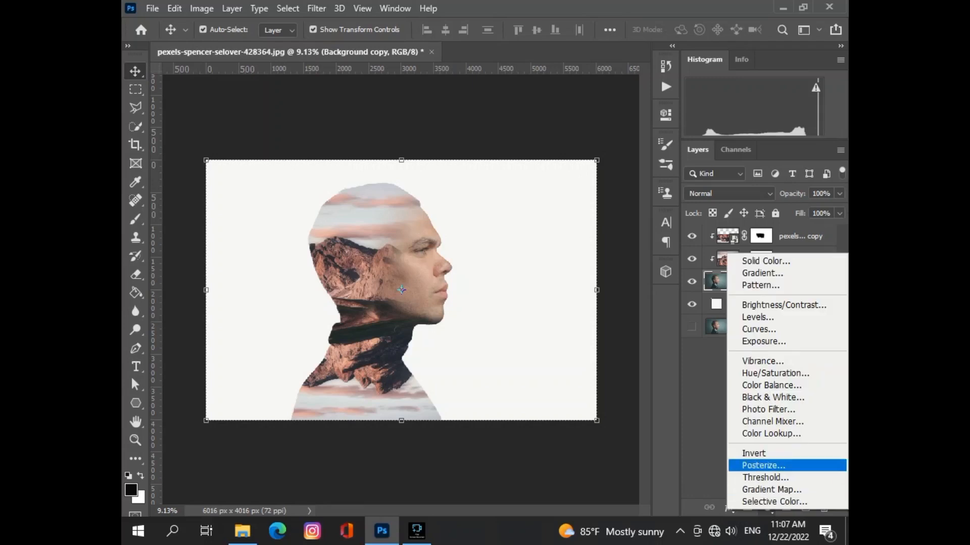
{"action": "left_click", "coordinate": [773, 397]}
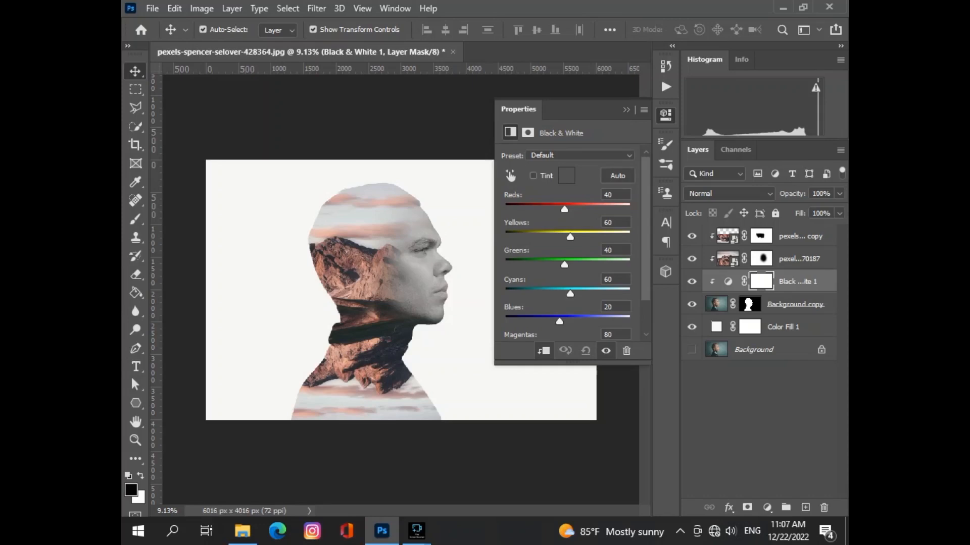
{"action": "left_click", "coordinate": [627, 110]}
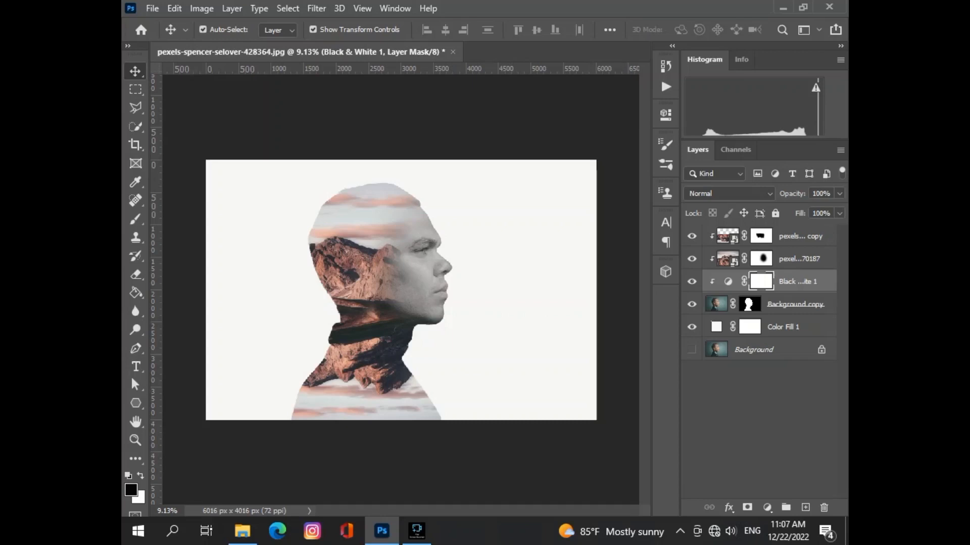
{"action": "left_click", "coordinate": [716, 326]}
{"action": "double_click", "coordinate": [716, 327]}
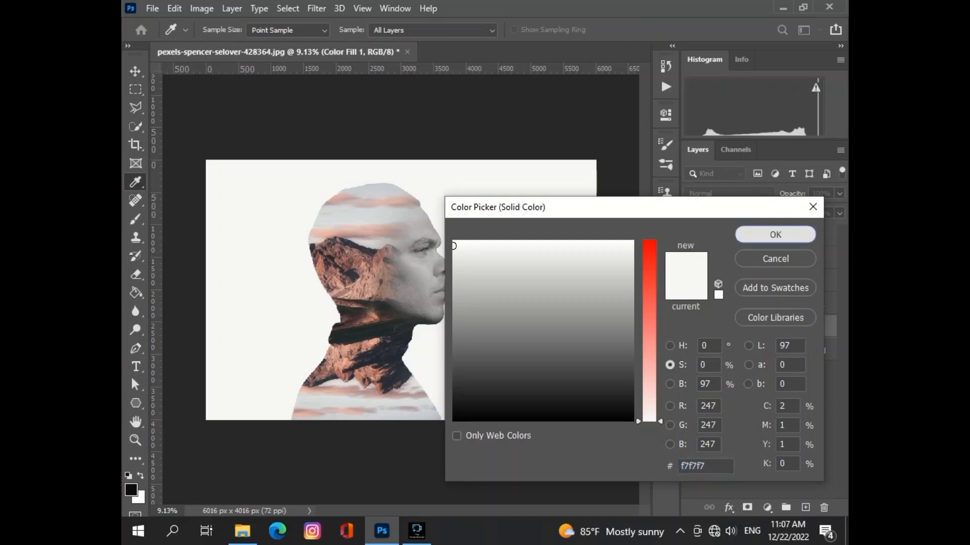
{"action": "left_click", "coordinate": [775, 234]}
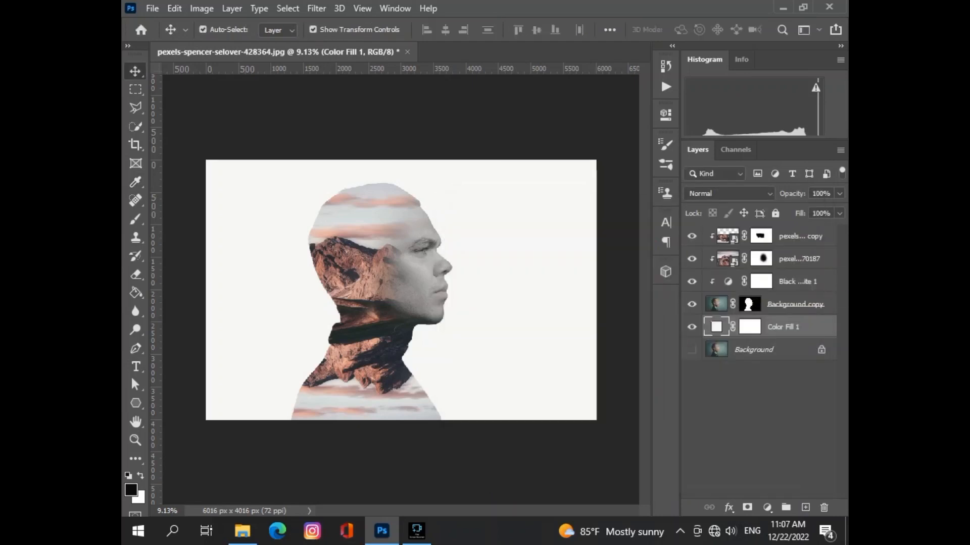
Step: Recolour the Color Fill 1 background to a light grey matching the sky, ending with hex d6dadb
{"action": "double_click", "coordinate": [716, 327]}
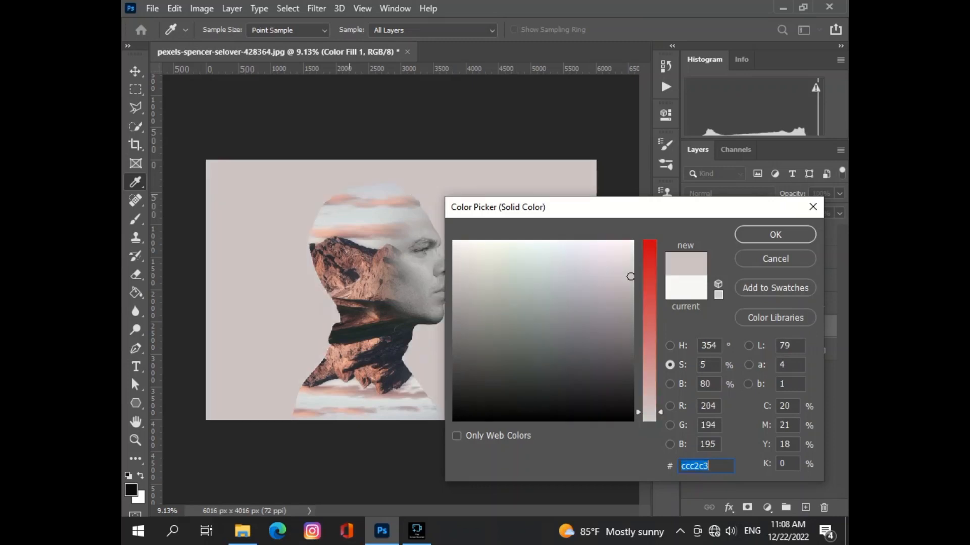
{"action": "type", "text": "cacdd4"}
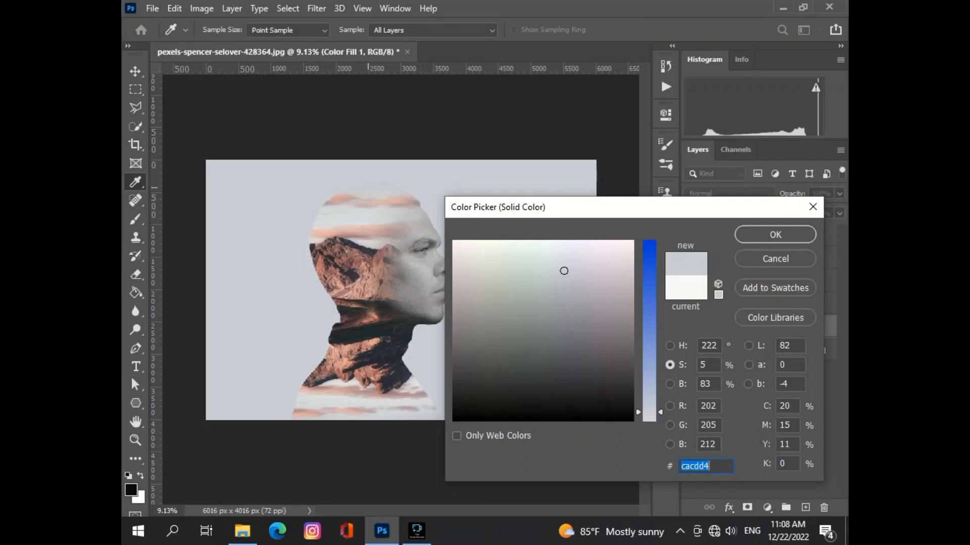
{"action": "type", "text": "c4c7ce"}
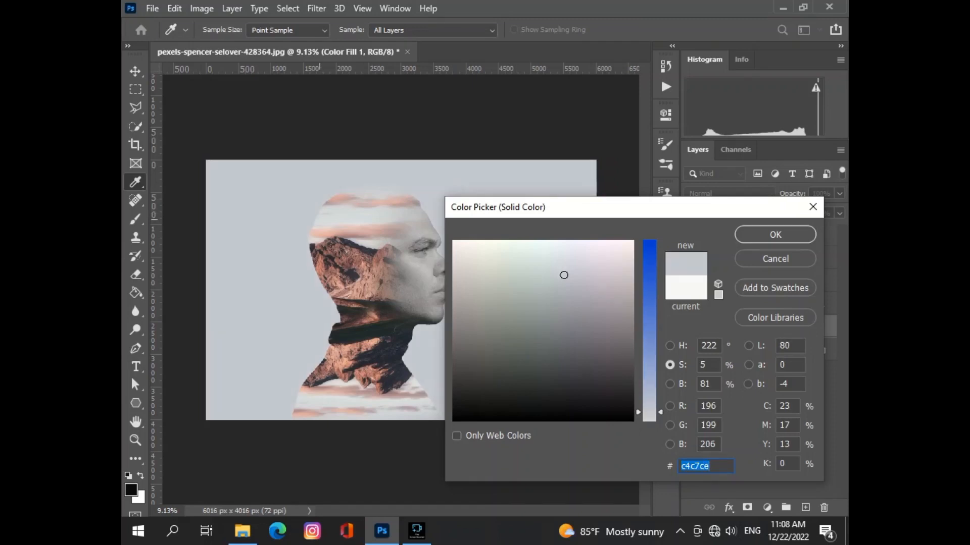
{"action": "type", "text": "d5dadb"}
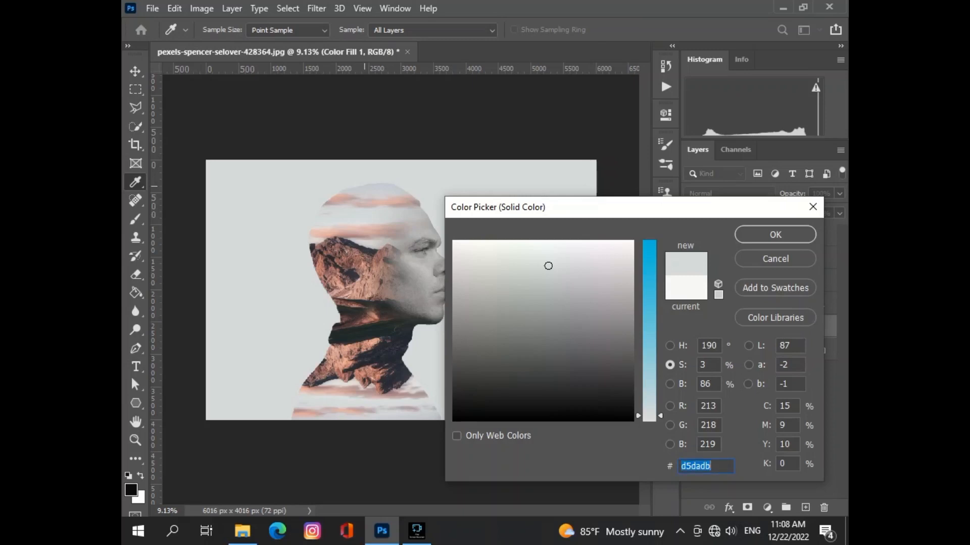
{"action": "type", "text": "cacad2"}
{"action": "type", "text": "d6dadb"}
{"action": "key", "text": "Return"}
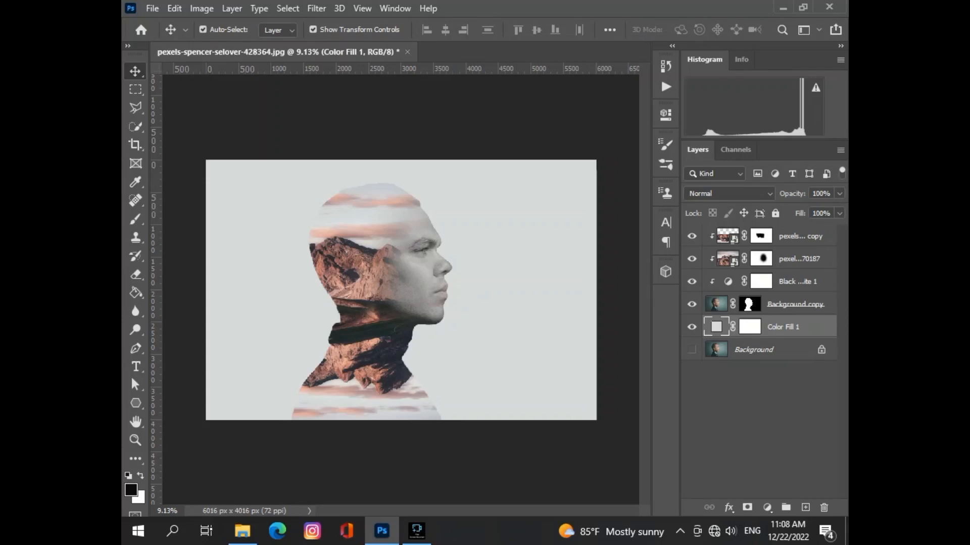
Step: Paint black with a 500 px soft brush on the Background copy layer's mask to fade the shoulders along the image's lower edge
{"action": "key", "text": "alt+bracketright"}
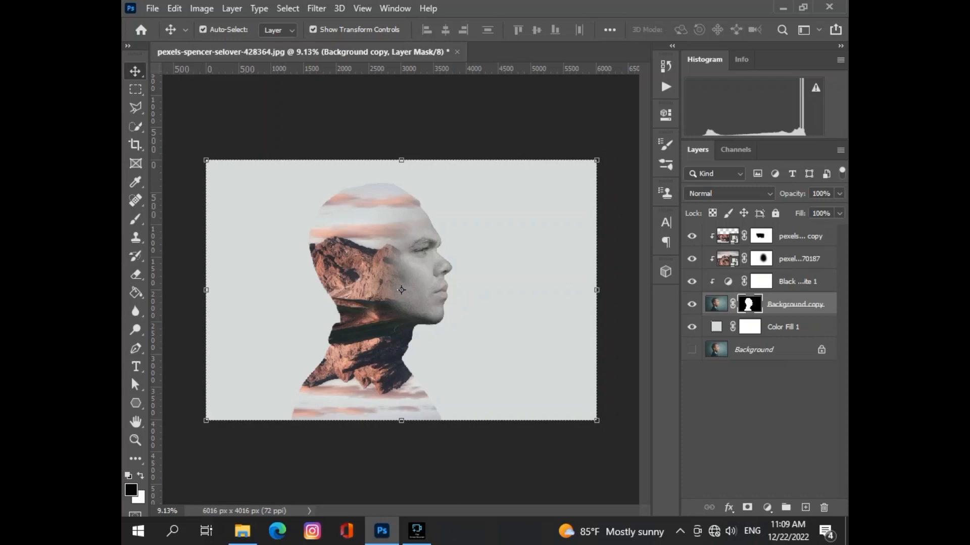
{"action": "right_click", "coordinate": [136, 219]}
{"action": "left_click", "coordinate": [169, 217]}
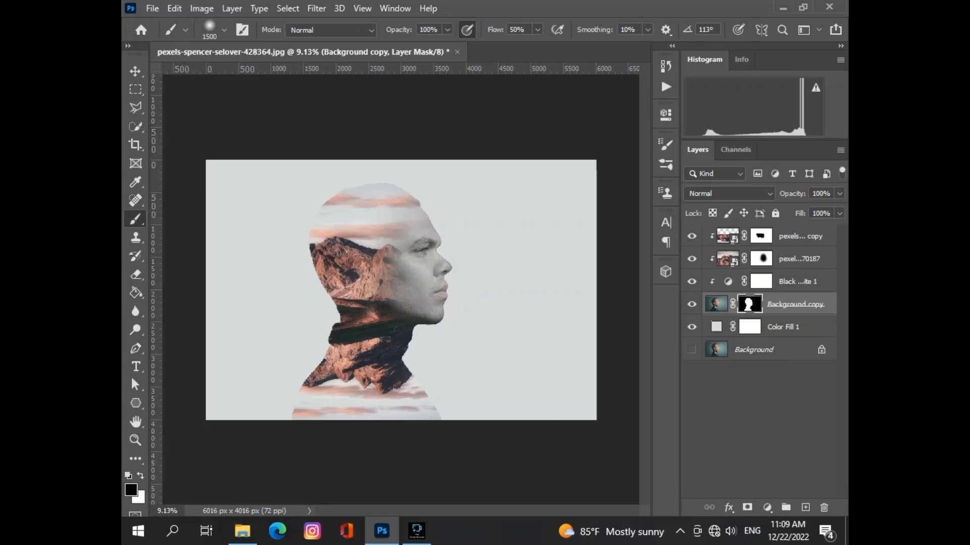
{"action": "left_click", "coordinate": [224, 30]}
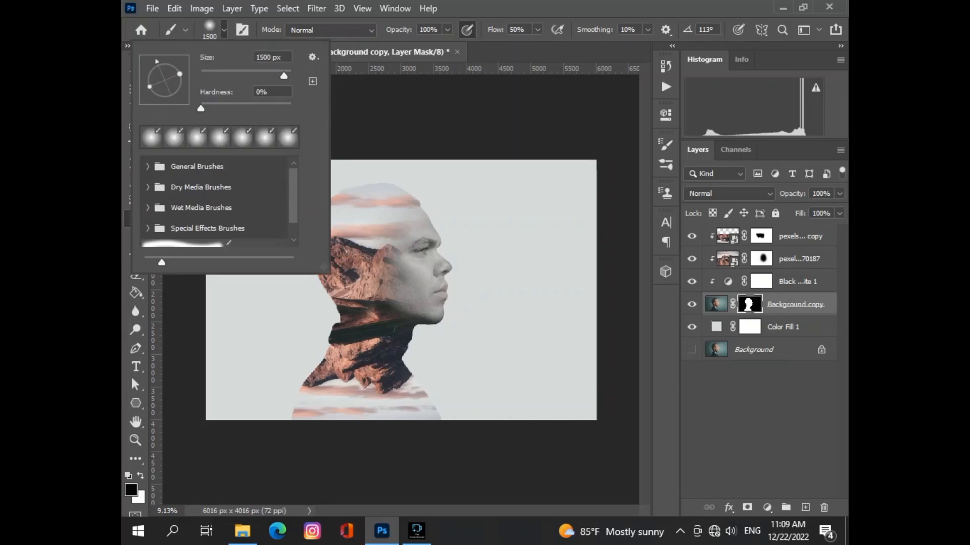
{"action": "type", "text": "500"}
{"action": "key", "text": "Return"}
{"action": "left_click_drag", "start_coordinate": [434, 412], "coordinate": [303, 416]}
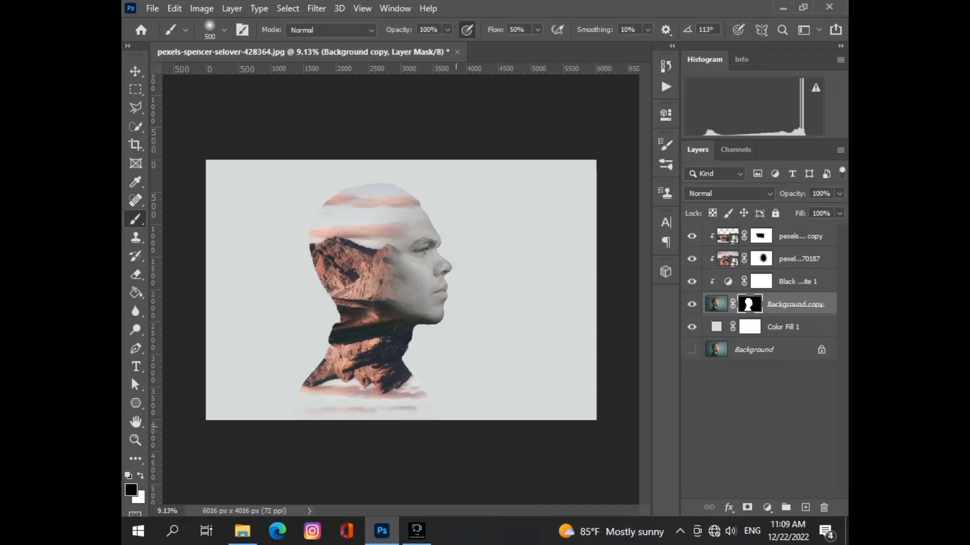
Step: Paint black on the Background copy layer's mask along the crown and upper back of the head to dissolve its outline
{"action": "scroll", "coordinate": [402, 293], "scroll_direction": "up", "scroll_amount": 1}
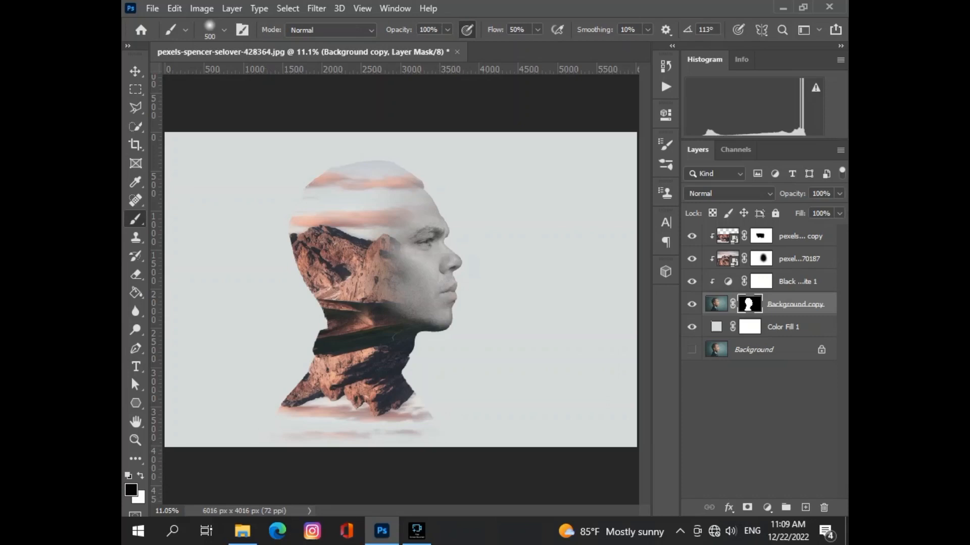
{"action": "scroll", "coordinate": [277, 258], "scroll_direction": "up", "scroll_amount": 2}
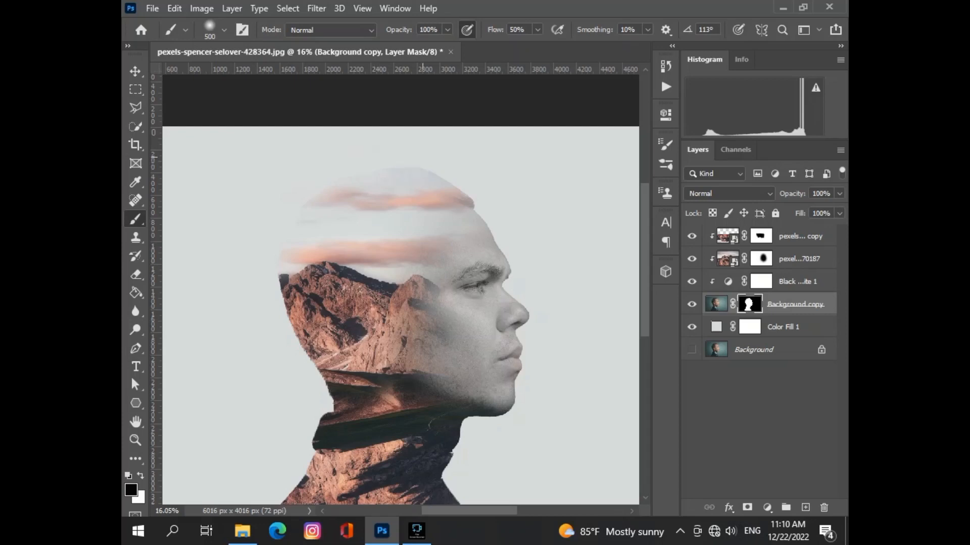
{"action": "left_click_drag", "start_coordinate": [424, 165], "coordinate": [465, 195]}
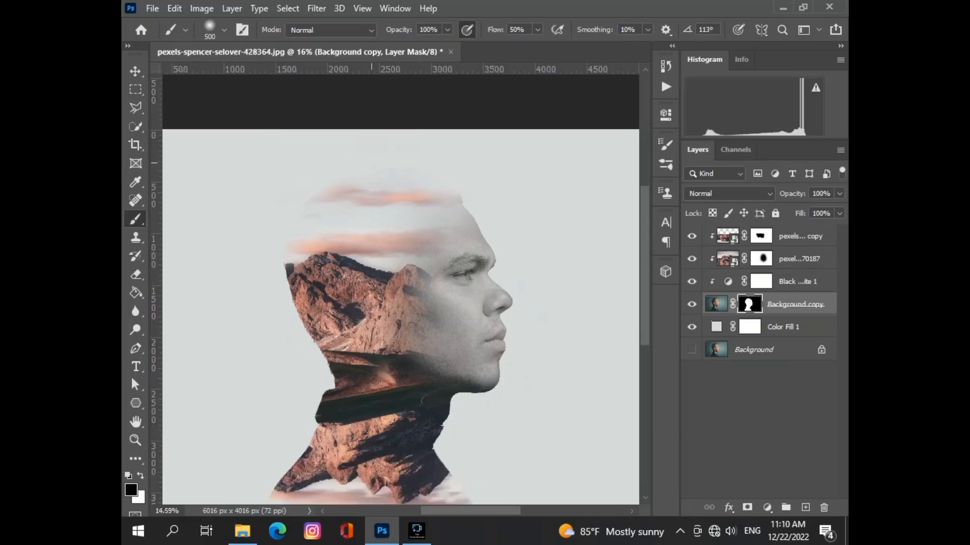
{"action": "scroll", "coordinate": [346, 140], "scroll_direction": "down", "scroll_amount": 2}
{"action": "scroll", "coordinate": [346, 139], "scroll_direction": "up", "scroll_amount": 1}
{"action": "scroll", "coordinate": [349, 285], "scroll_direction": "up", "scroll_amount": 2}
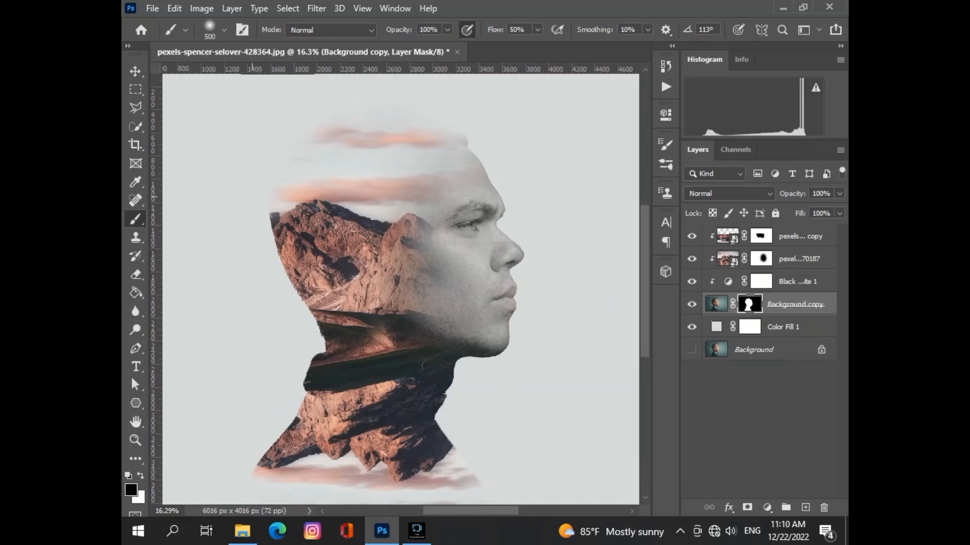
{"action": "scroll", "coordinate": [274, 154], "scroll_direction": "up", "scroll_amount": 2}
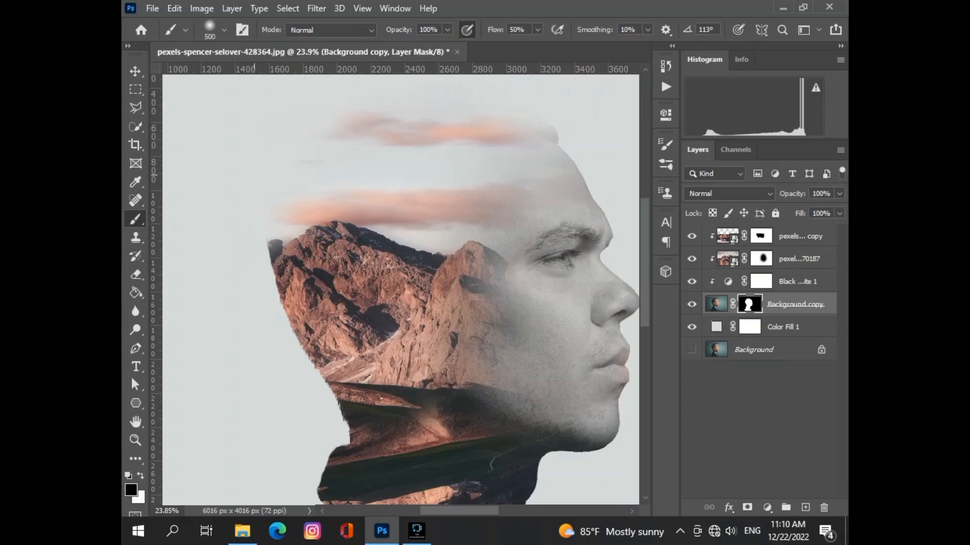
{"action": "scroll", "coordinate": [401, 290], "scroll_direction": "up", "scroll_amount": 5}
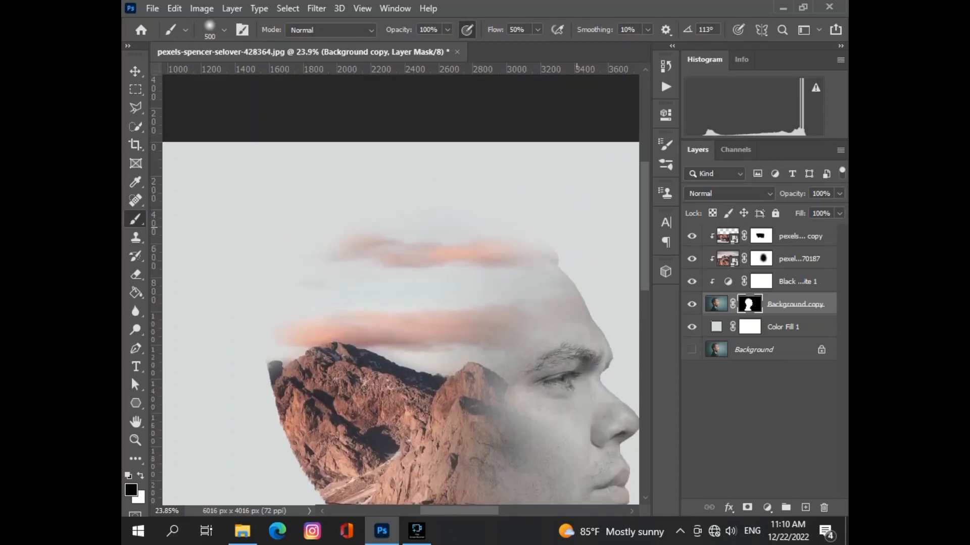
{"action": "scroll", "coordinate": [544, 199], "scroll_direction": "down", "scroll_amount": 1}
{"action": "scroll", "coordinate": [545, 198], "scroll_direction": "down", "scroll_amount": 3}
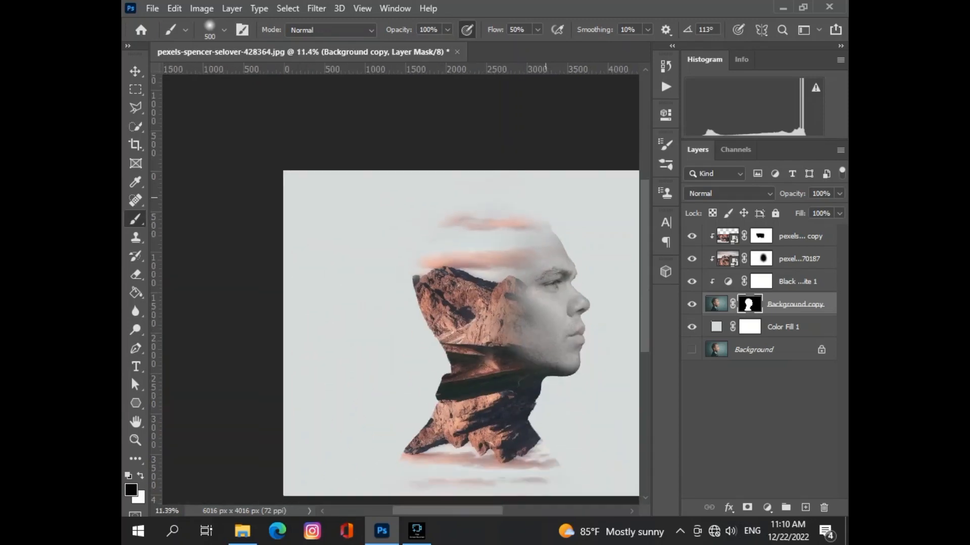
{"action": "scroll", "coordinate": [401, 333], "scroll_direction": "right", "scroll_amount": 3}
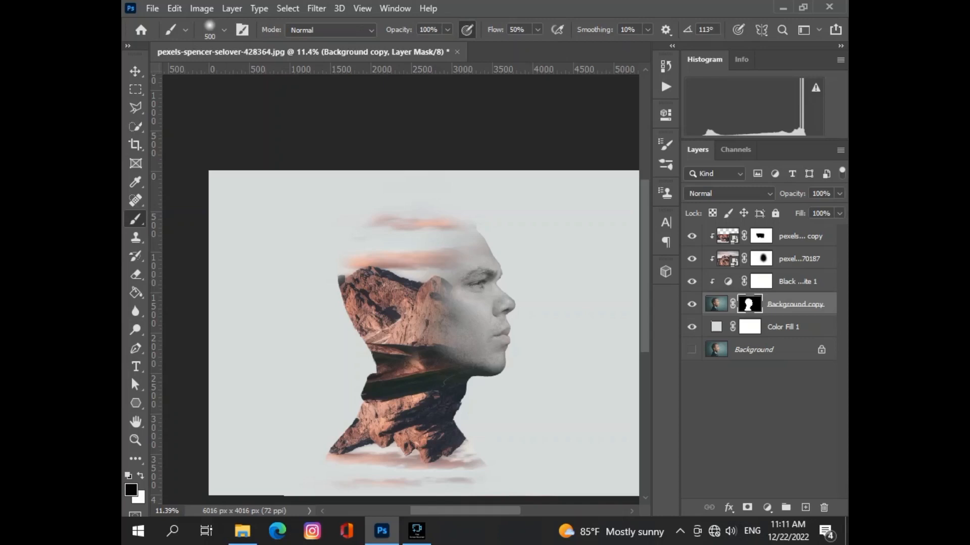
Step: Add a Gradient Map adjustment above the topmost mountain layer and open its gradient for editing
{"action": "left_click", "coordinate": [135, 71]}
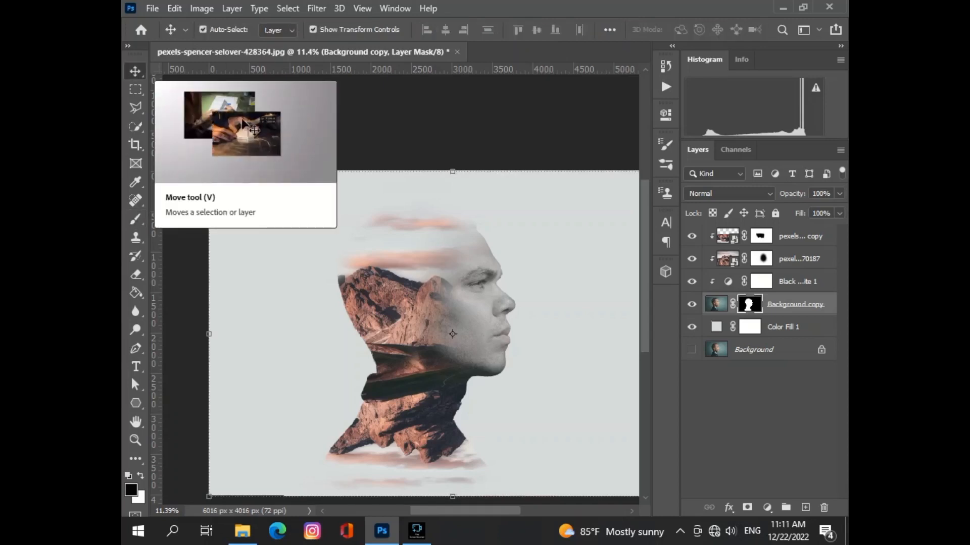
{"action": "left_click", "coordinate": [800, 236]}
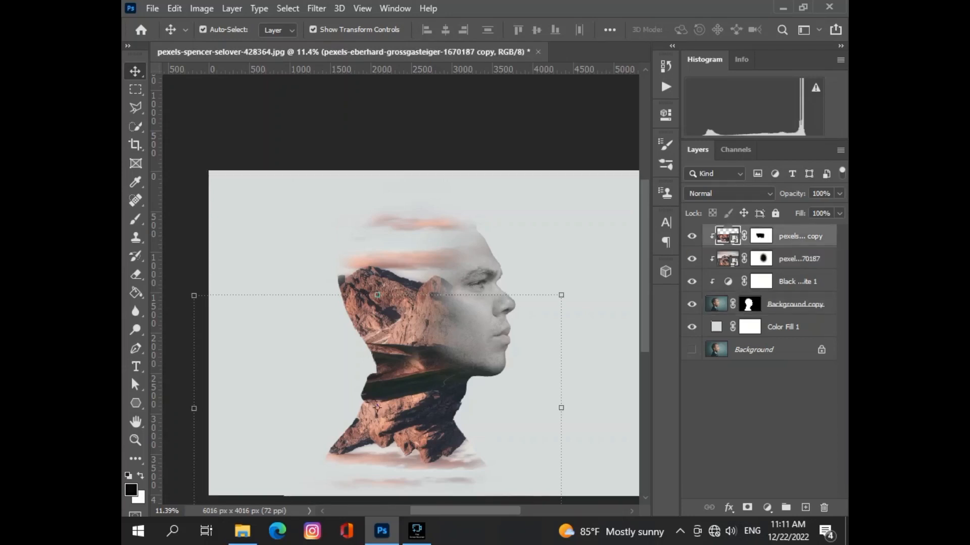
{"action": "left_click", "coordinate": [767, 507]}
{"action": "left_click", "coordinate": [760, 488]}
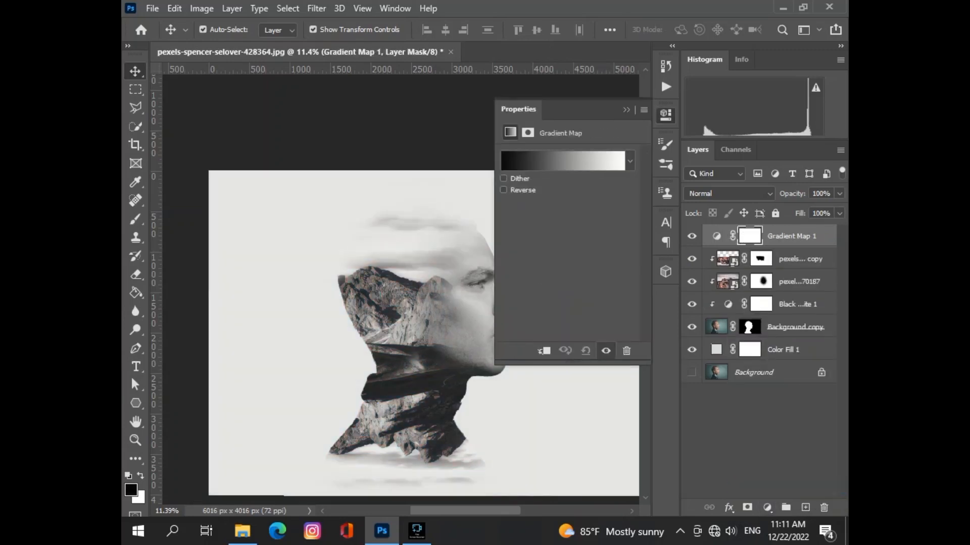
{"action": "left_click", "coordinate": [562, 160]}
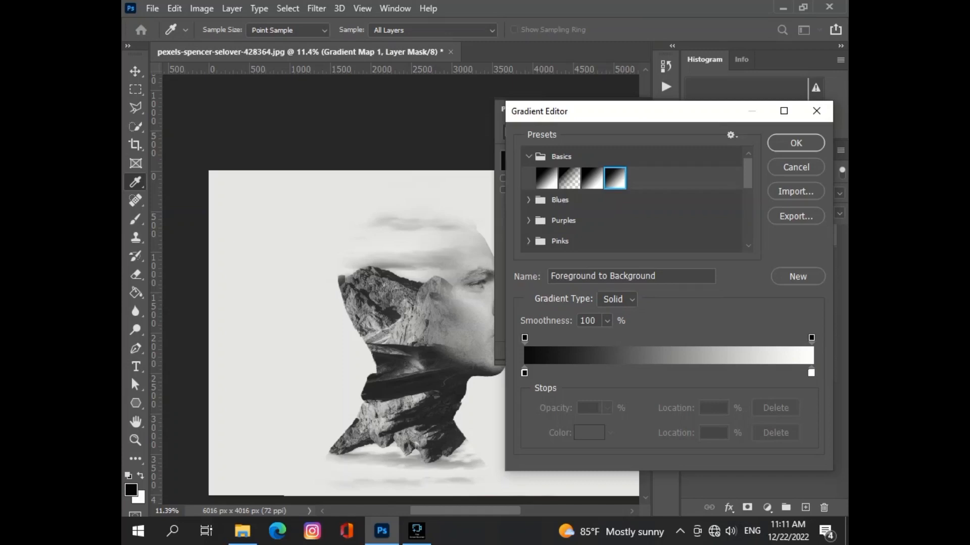
{"action": "left_click", "coordinate": [731, 135]}
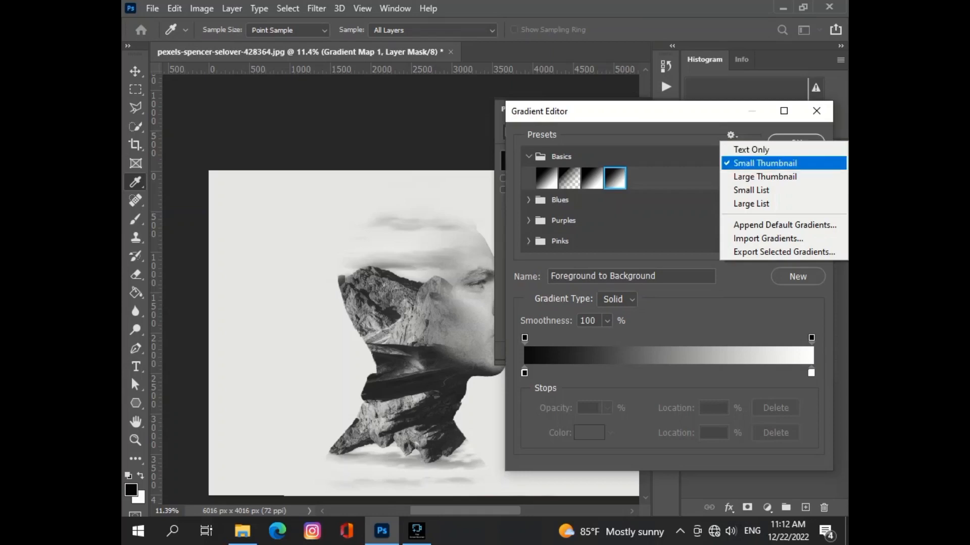
{"action": "key", "text": "Escape"}
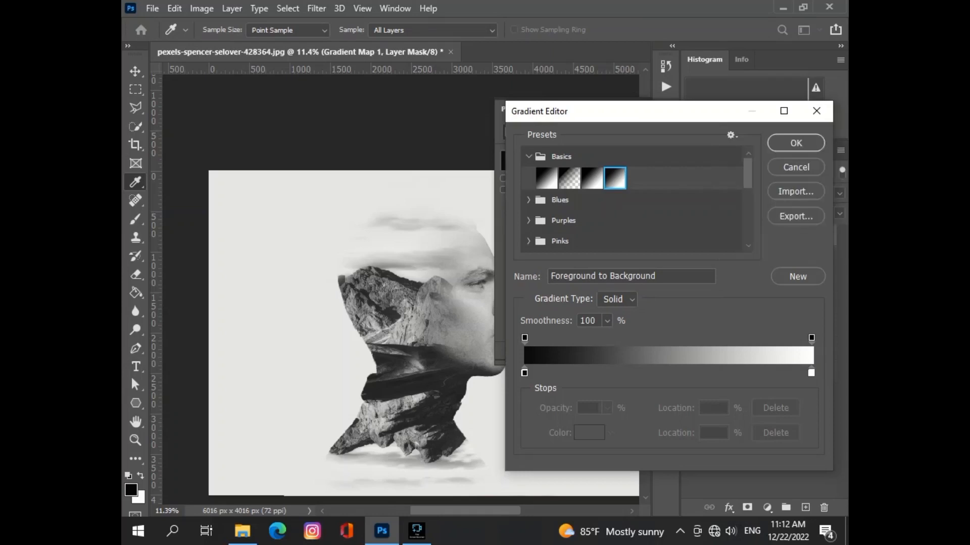
Step: Try the Basics gradient presets on the Gradient Map, including Foreground to Background, ending with Black, White
{"action": "left_click", "coordinate": [528, 157]}
{"action": "left_click", "coordinate": [529, 157]}
{"action": "left_click", "coordinate": [614, 179]}
{"action": "left_click", "coordinate": [592, 178]}
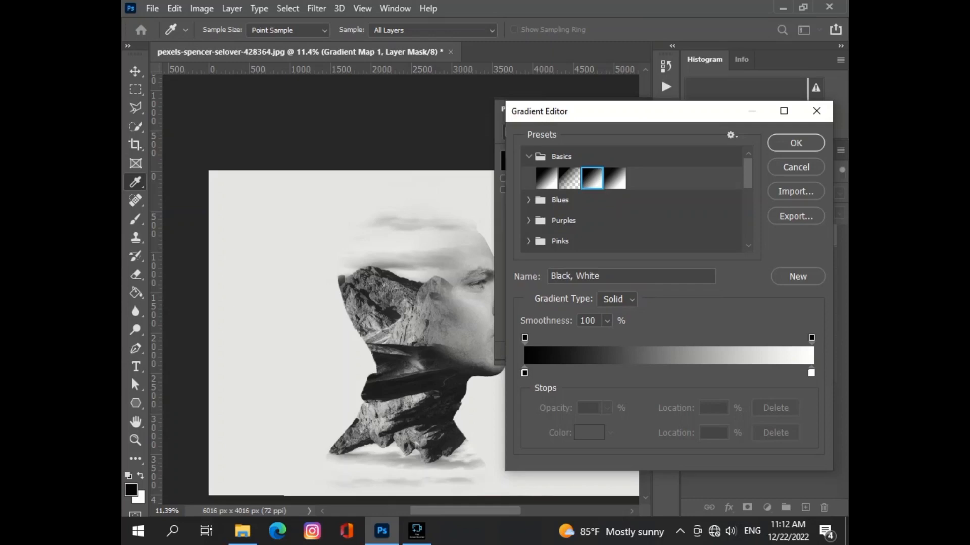
{"action": "left_click", "coordinate": [570, 178]}
{"action": "left_click", "coordinate": [546, 178]}
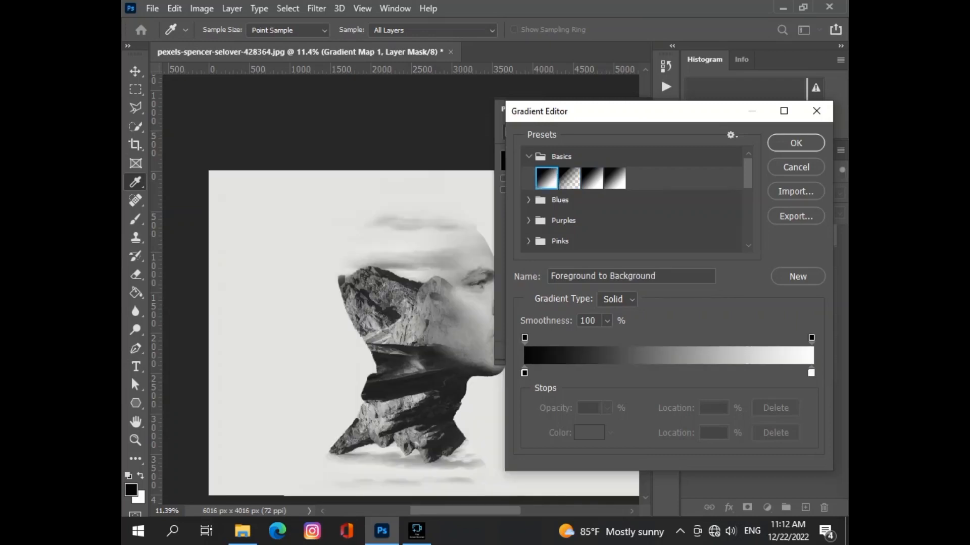
{"action": "left_click", "coordinate": [592, 178]}
Step: Try the Blue_01 and Blue_09 presets from the Blues group on the Gradient Map
{"action": "left_click", "coordinate": [528, 200]}
{"action": "left_click", "coordinate": [546, 221]}
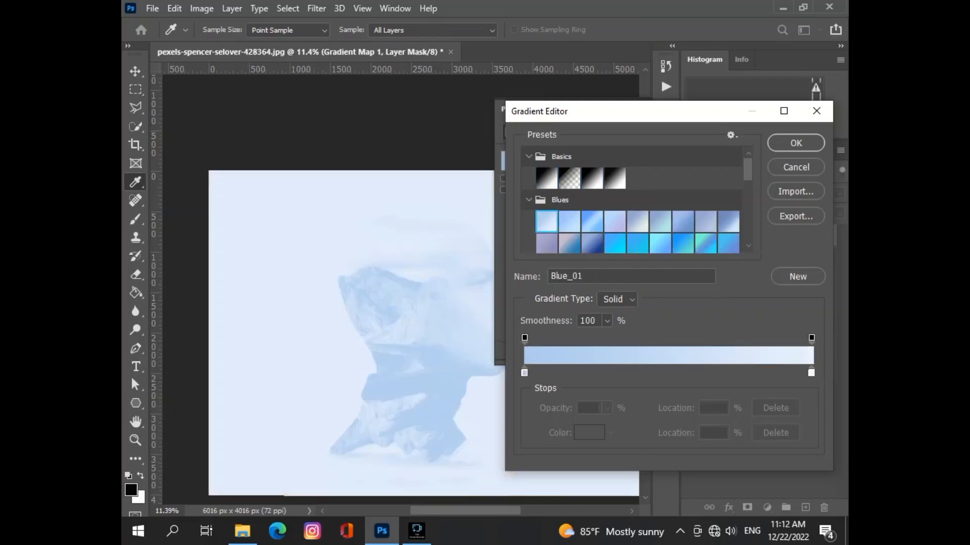
{"action": "left_click", "coordinate": [728, 221]}
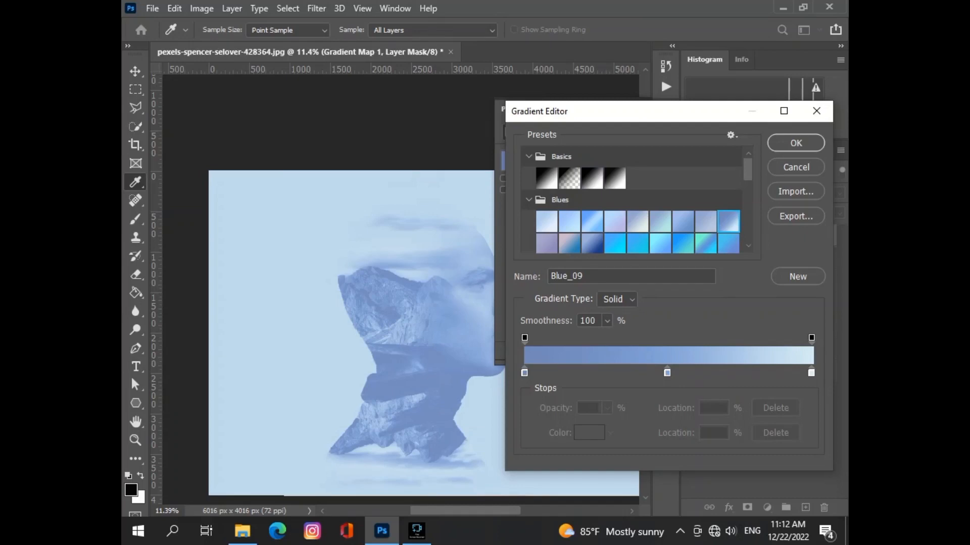
Step: Try presets from the Purples group on the Gradient Map, including Purple_22 and Purple_19
{"action": "scroll", "coordinate": [631, 199], "scroll_direction": "down", "scroll_amount": 5}
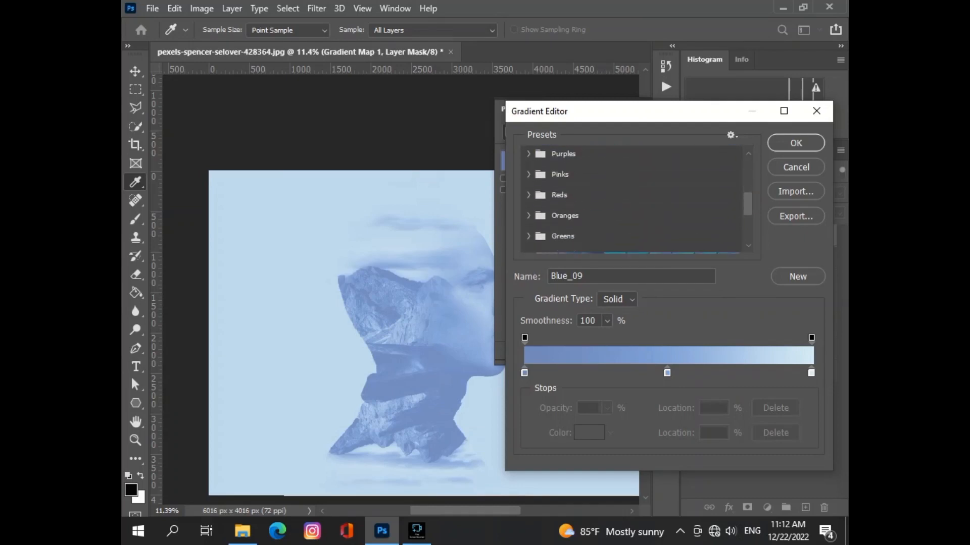
{"action": "left_click", "coordinate": [528, 154]}
{"action": "left_click", "coordinate": [615, 221]}
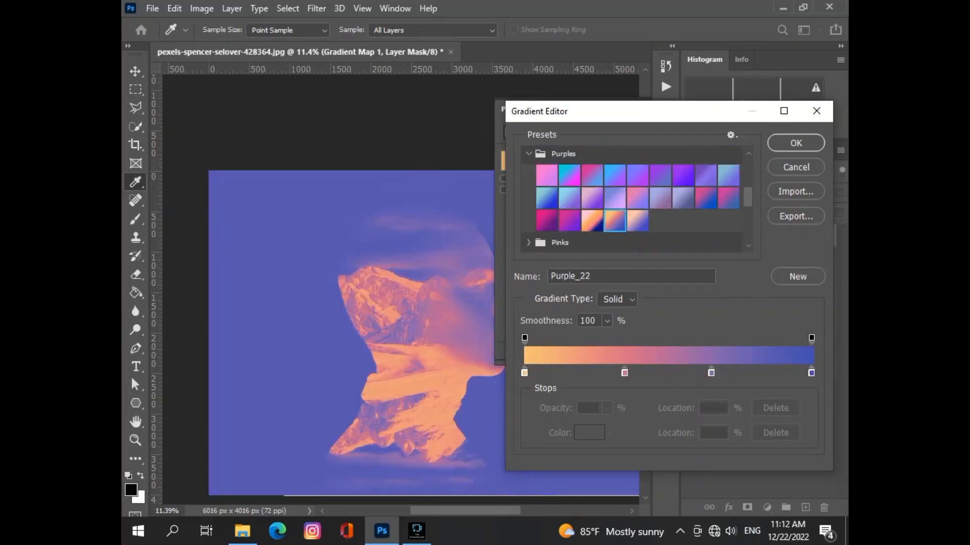
{"action": "left_click", "coordinate": [592, 221]}
{"action": "left_click", "coordinate": [569, 221]}
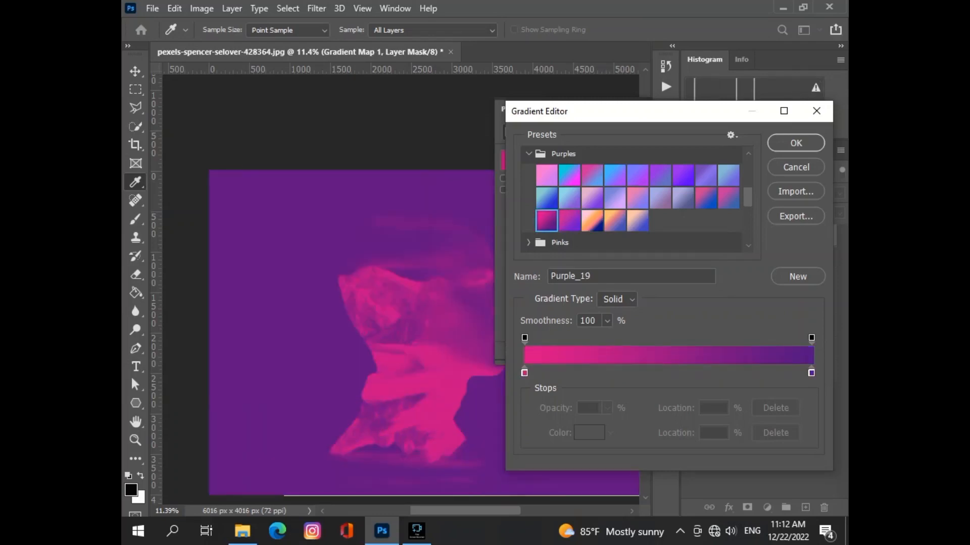
Step: Try the Pink_05 and Pink_03 presets from the Pinks group on the Gradient Map
{"action": "scroll", "coordinate": [632, 199], "scroll_direction": "down", "scroll_amount": 1}
{"action": "left_click", "coordinate": [529, 169]}
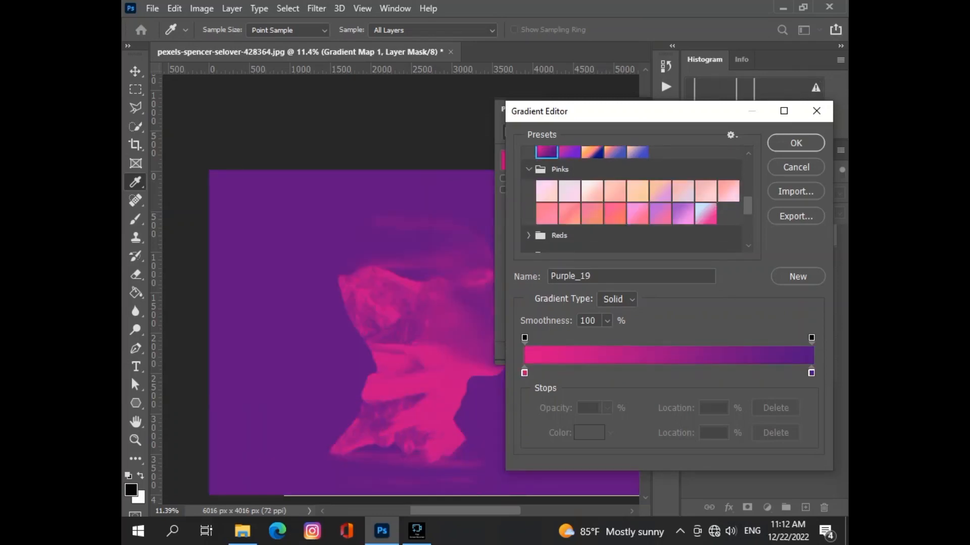
{"action": "left_click", "coordinate": [637, 191]}
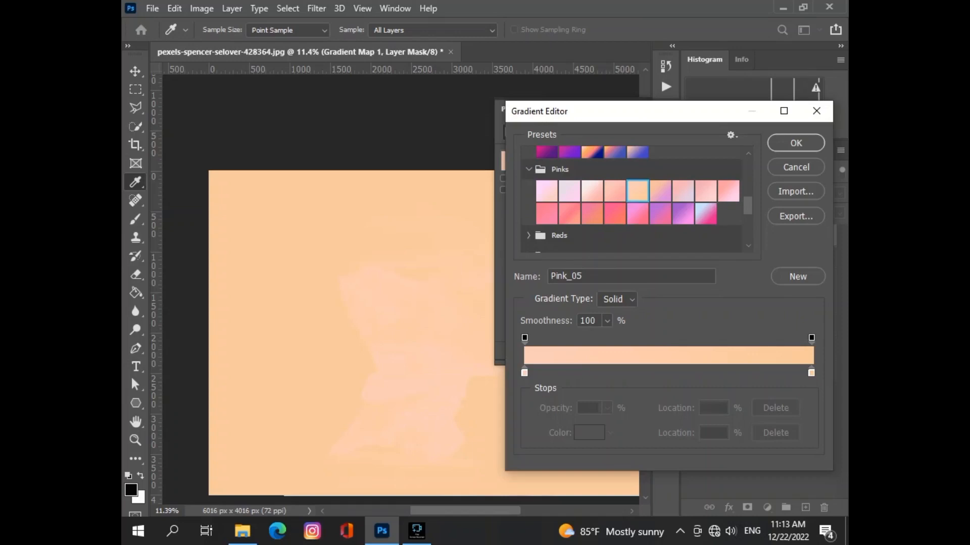
{"action": "left_click", "coordinate": [592, 190]}
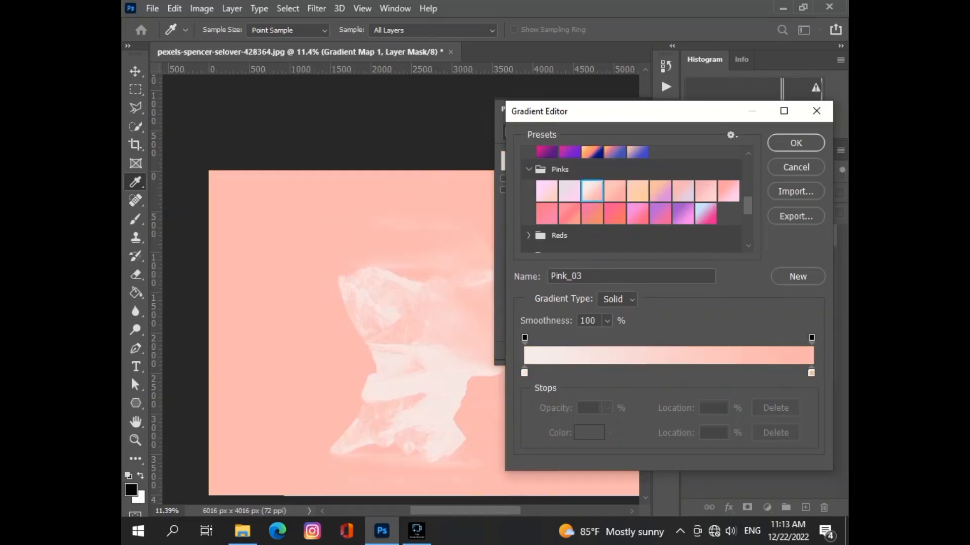
Step: Browse the Reds, Oranges and Iridescent preset groups for a suitable Gradient Map gradient
{"action": "scroll", "coordinate": [631, 202], "scroll_direction": "down", "scroll_amount": 3}
{"action": "scroll", "coordinate": [632, 202], "scroll_direction": "up", "scroll_amount": 1}
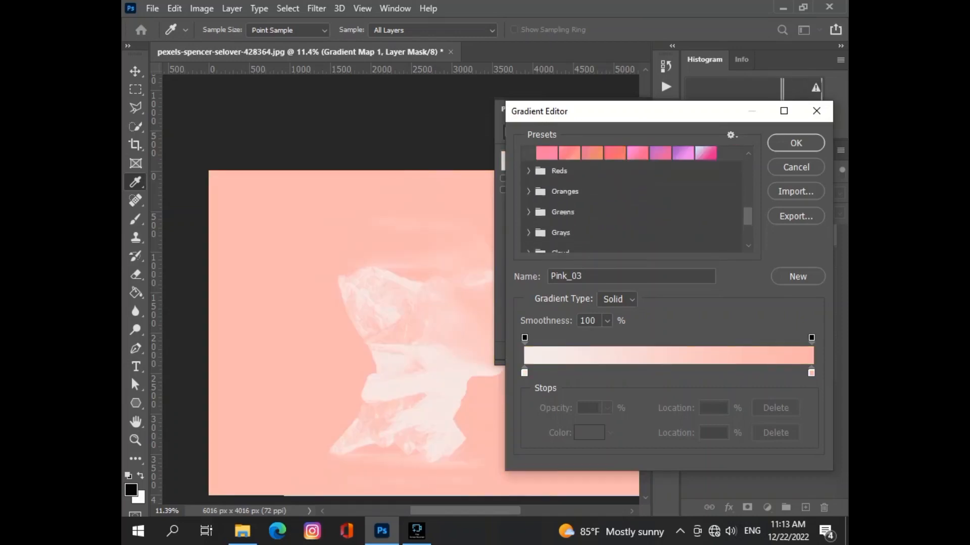
{"action": "left_click", "coordinate": [528, 171]}
{"action": "left_click", "coordinate": [528, 214]}
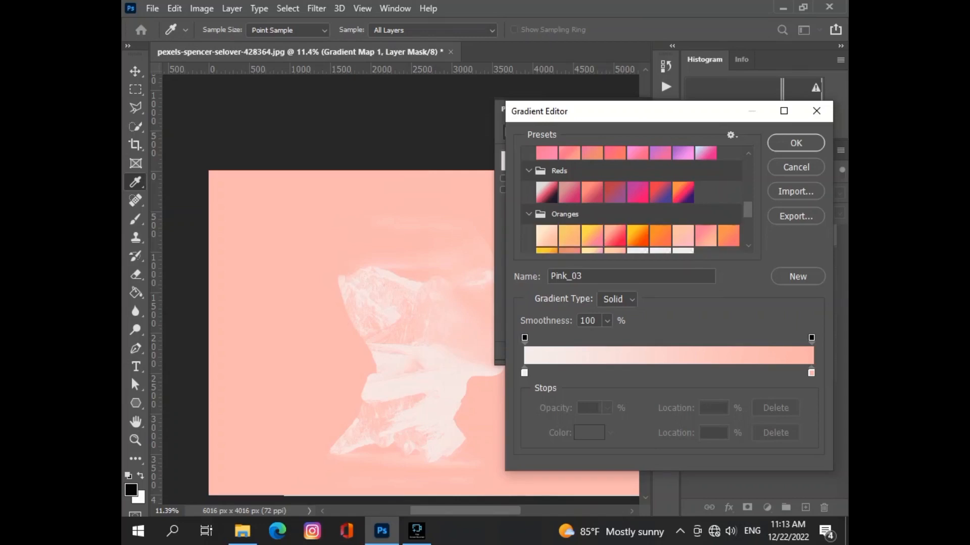
{"action": "scroll", "coordinate": [631, 202], "scroll_direction": "down", "scroll_amount": 3}
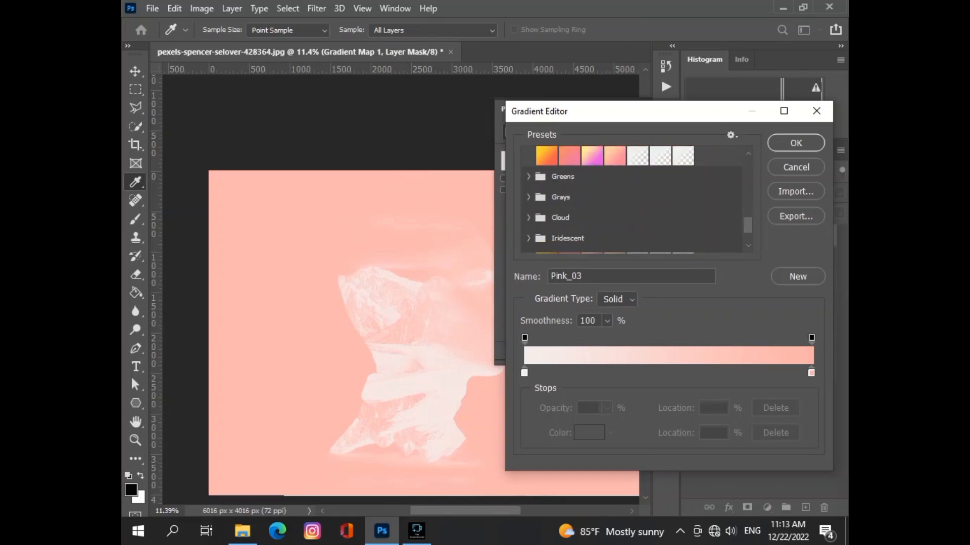
{"action": "scroll", "coordinate": [632, 202], "scroll_direction": "down", "scroll_amount": 2}
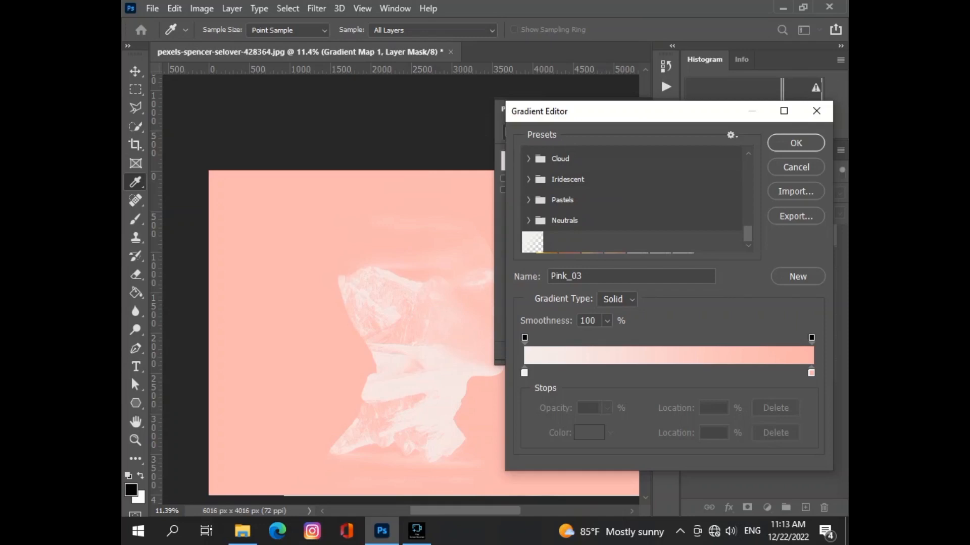
{"action": "left_click", "coordinate": [528, 179]}
{"action": "scroll", "coordinate": [631, 202], "scroll_direction": "down", "scroll_amount": 2}
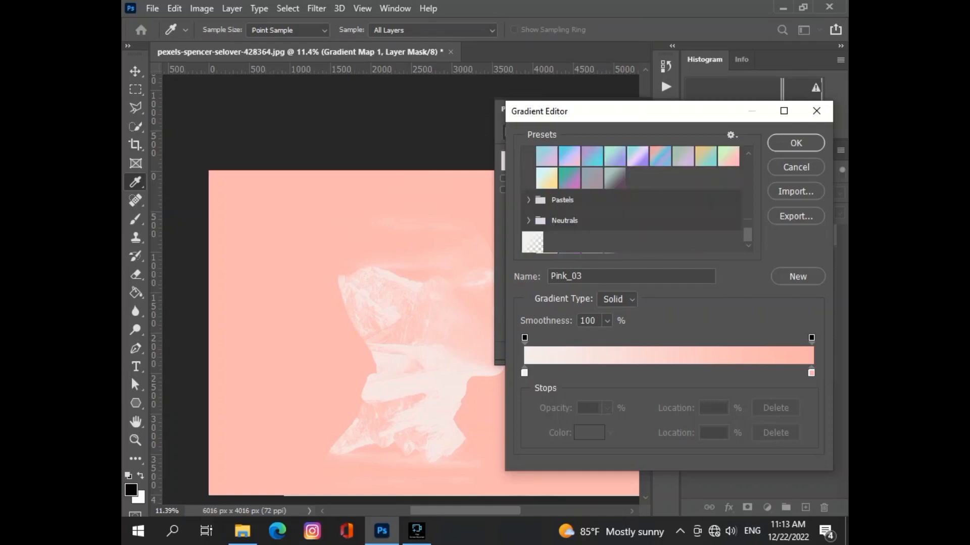
Step: Try the Color to Transparent preset on the Gradient Map, with its first colour stop at location 0%
{"action": "left_click", "coordinate": [533, 242]}
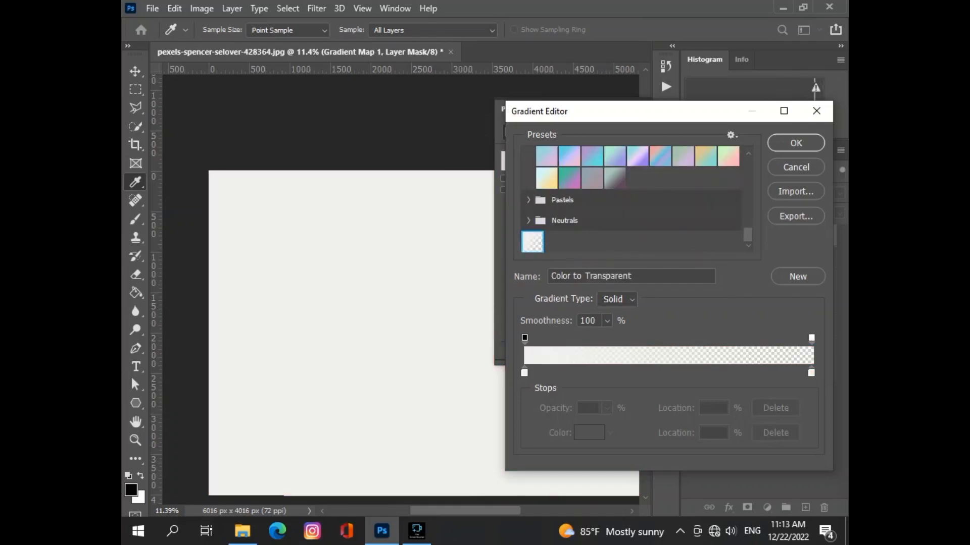
{"action": "mouse_move", "coordinate": [792, 373]}
{"action": "left_mouse_down"}
{"action": "mouse_move", "coordinate": [662, 372]}
{"action": "mouse_move", "coordinate": [811, 373]}
{"action": "left_mouse_up"}
{"action": "left_click_drag", "start_coordinate": [524, 373], "coordinate": [540, 372]}
{"action": "type", "text": "0"}
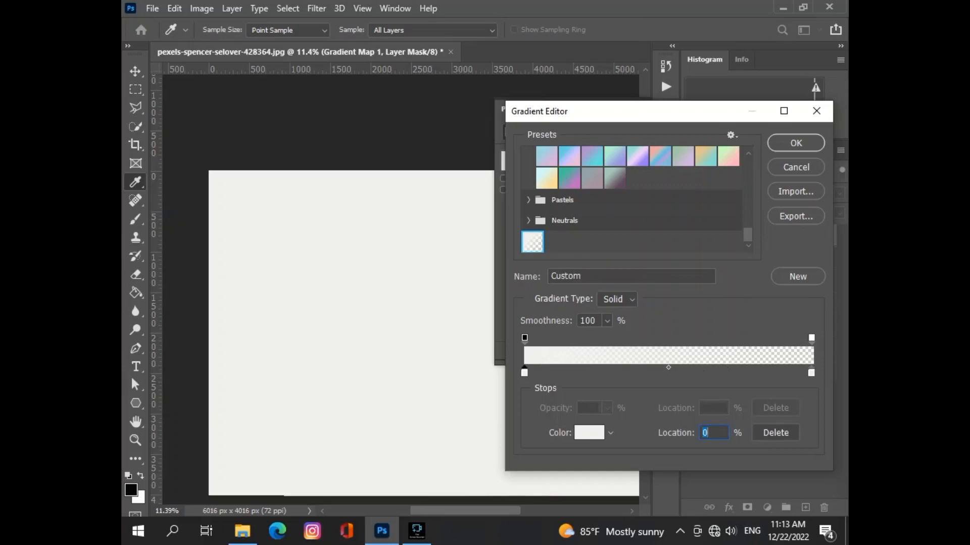
Step: Try the pale blue to yellow Iridescent preset on the Gradient Map with smoothness reduced to 90%
{"action": "left_click", "coordinate": [529, 199]}
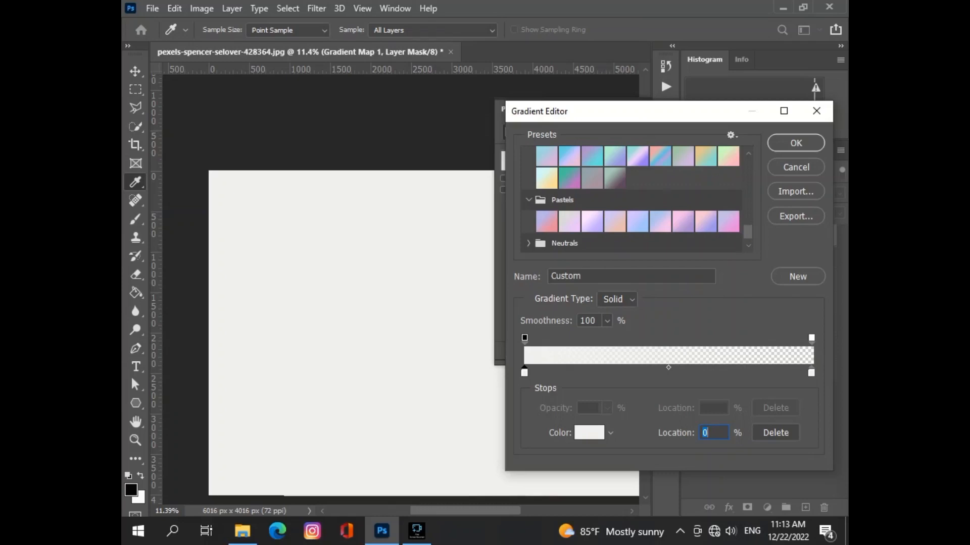
{"action": "left_click", "coordinate": [546, 178]}
{"action": "left_click", "coordinate": [617, 299]}
{"action": "left_click", "coordinate": [611, 309]}
{"action": "left_click", "coordinate": [607, 321]}
{"action": "mouse_move", "coordinate": [612, 338]}
{"action": "left_mouse_down"}
{"action": "mouse_move", "coordinate": [541, 338]}
{"action": "mouse_move", "coordinate": [600, 338]}
{"action": "left_mouse_up"}
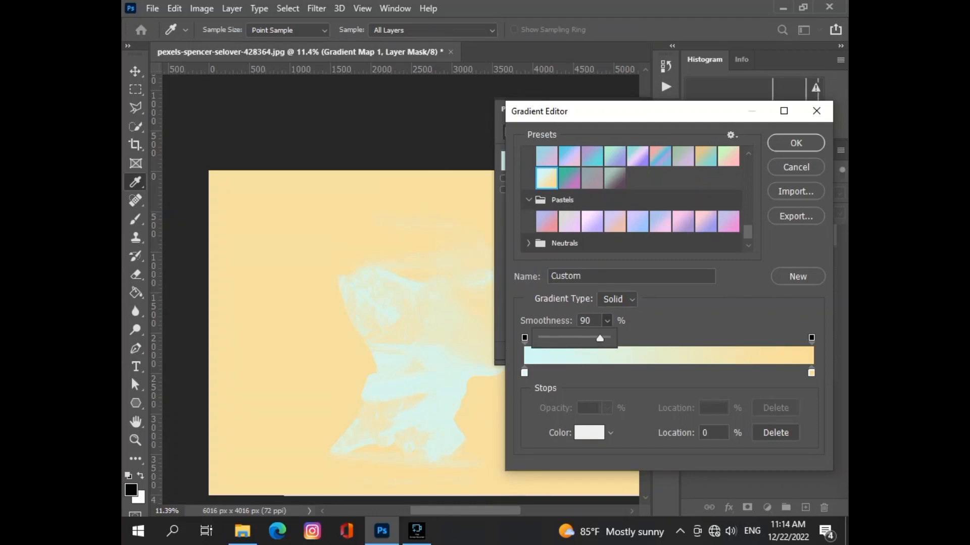
Step: Apply the Cloud_07 preset from the Cloud group to the Gradient Map and close its settings
{"action": "scroll", "coordinate": [631, 200], "scroll_direction": "up", "scroll_amount": 5}
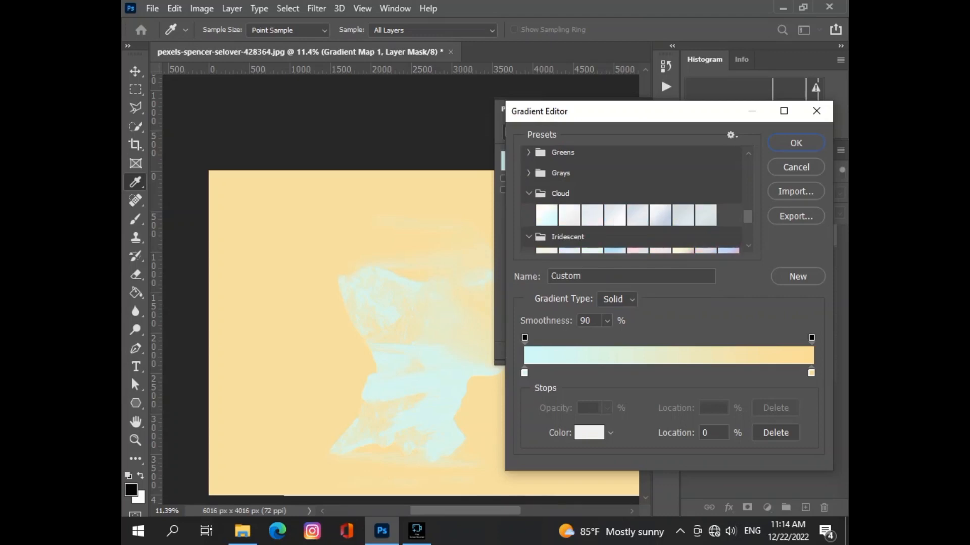
{"action": "left_click", "coordinate": [683, 216]}
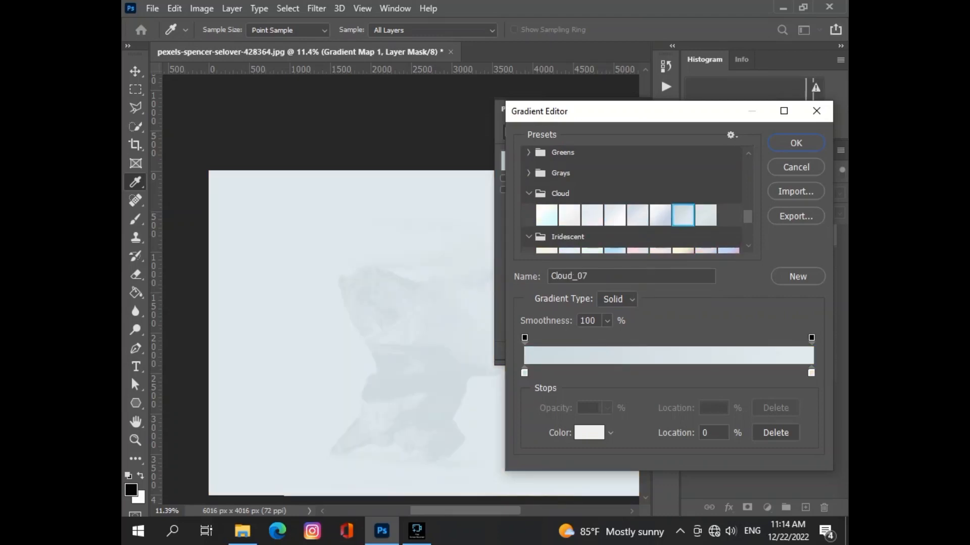
{"action": "key", "text": "Return"}
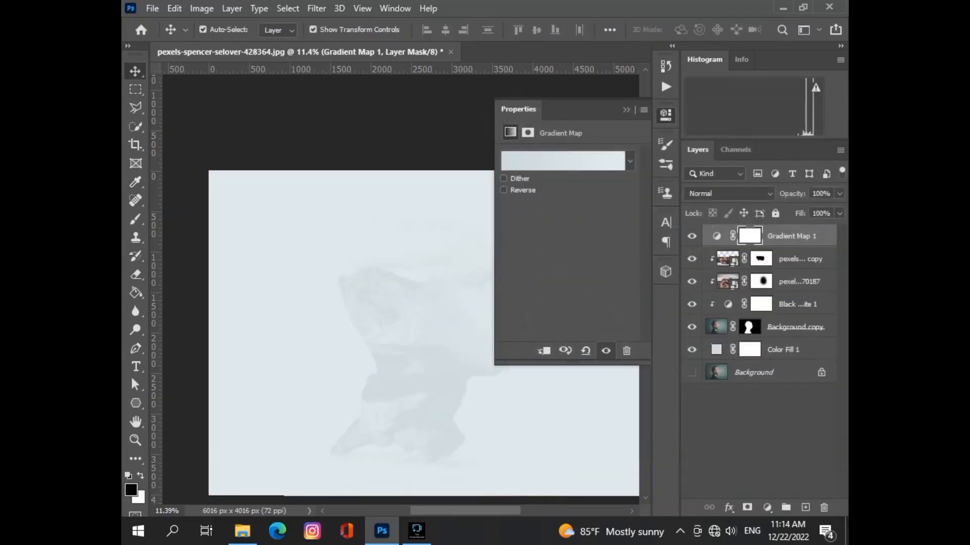
{"action": "left_click", "coordinate": [626, 110]}
Step: Reduce the Gradient Map layer's opacity to 10%
{"action": "left_click", "coordinate": [839, 193]}
{"action": "left_click_drag", "start_coordinate": [840, 209], "coordinate": [780, 209]}
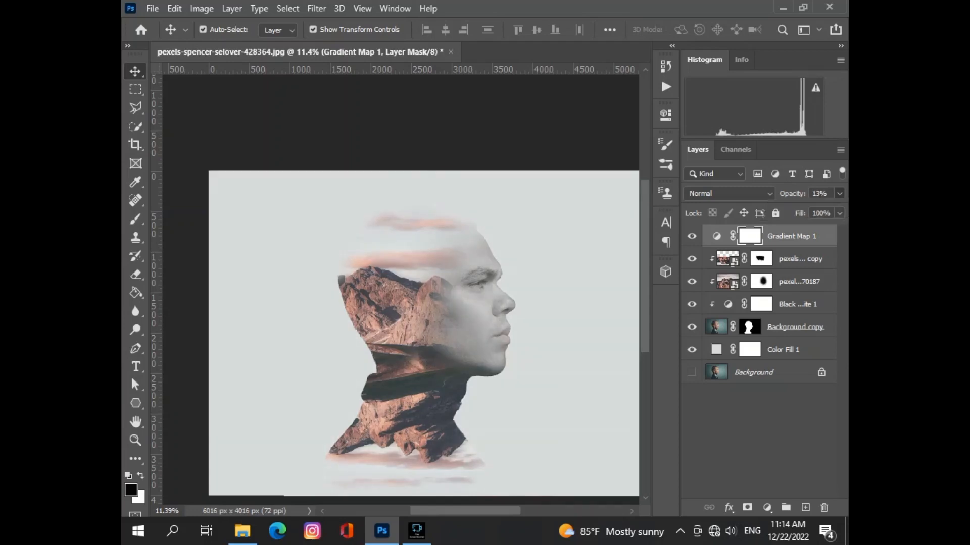
{"action": "left_click", "coordinate": [820, 193]}
{"action": "key", "text": "BackSpace"}
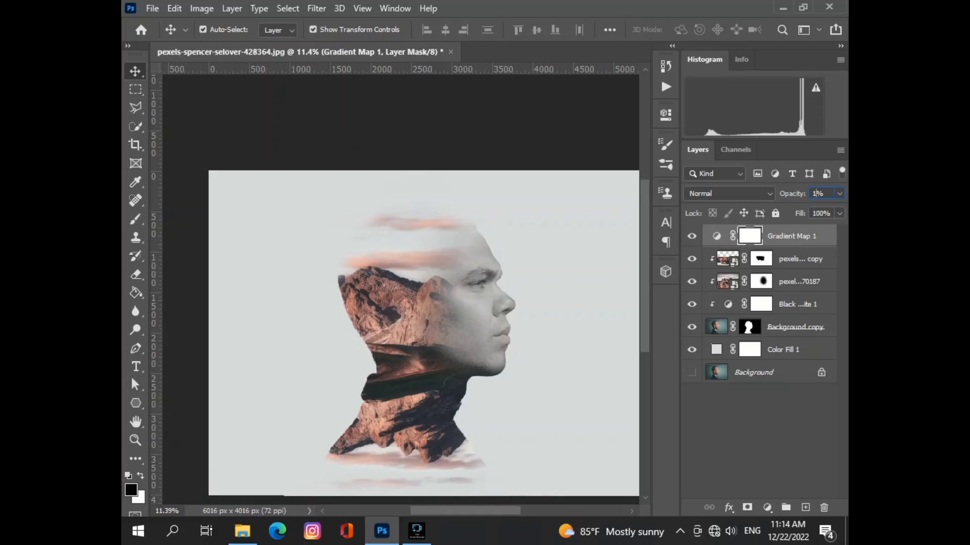
{"action": "type", "text": "0"}
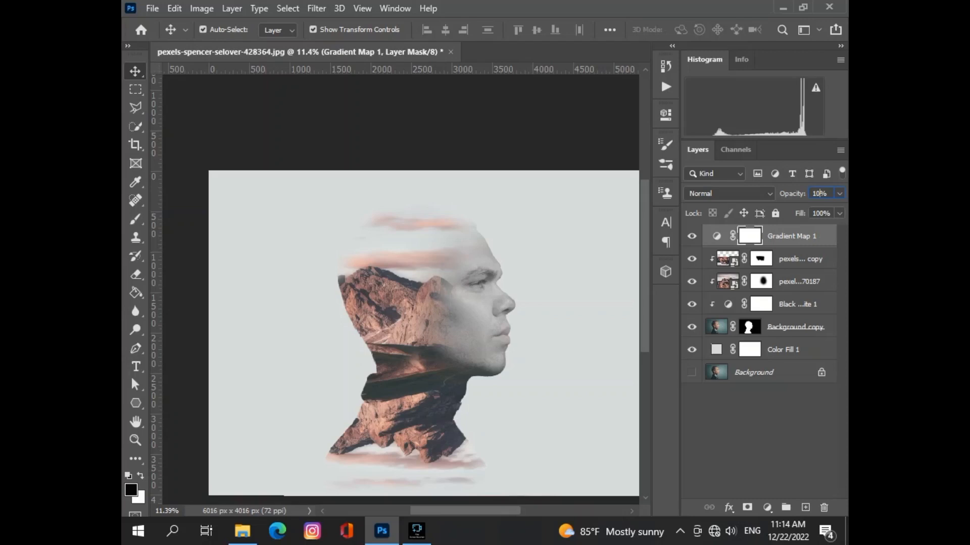
Step: Toggle the Gradient Map layer's visibility to compare the image with and without it
{"action": "left_click", "coordinate": [692, 237]}
{"action": "left_click", "coordinate": [692, 237]}
{"action": "left_click", "coordinate": [691, 236]}
{"action": "left_click", "coordinate": [691, 236]}
{"action": "left_click", "coordinate": [692, 236]}
{"action": "left_click", "coordinate": [691, 237]}
{"action": "left_click", "coordinate": [692, 237]}
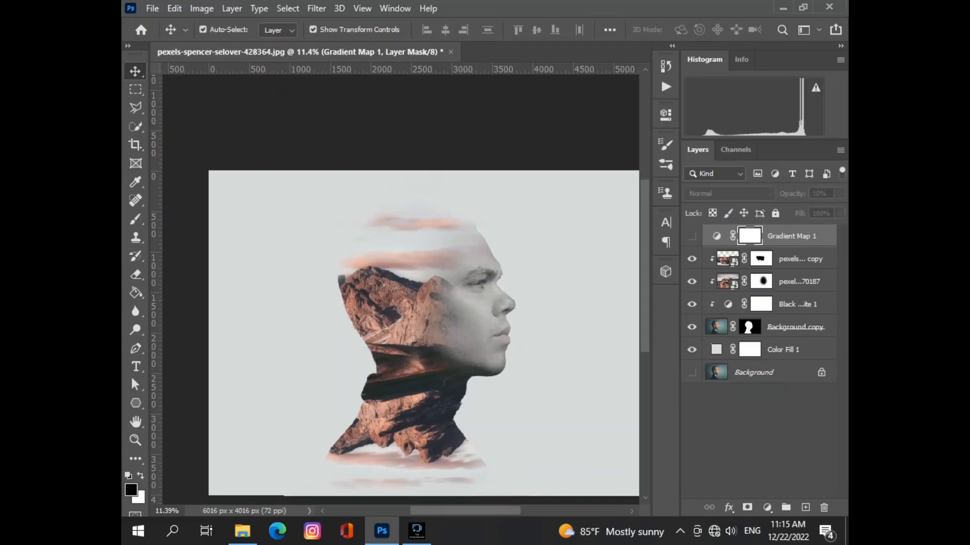
{"action": "left_click", "coordinate": [691, 236]}
Step: Set the Gradient Map layer's opacity to 3% and deselect all layers
{"action": "left_click", "coordinate": [839, 194]}
{"action": "left_click_drag", "start_coordinate": [780, 210], "coordinate": [775, 211]}
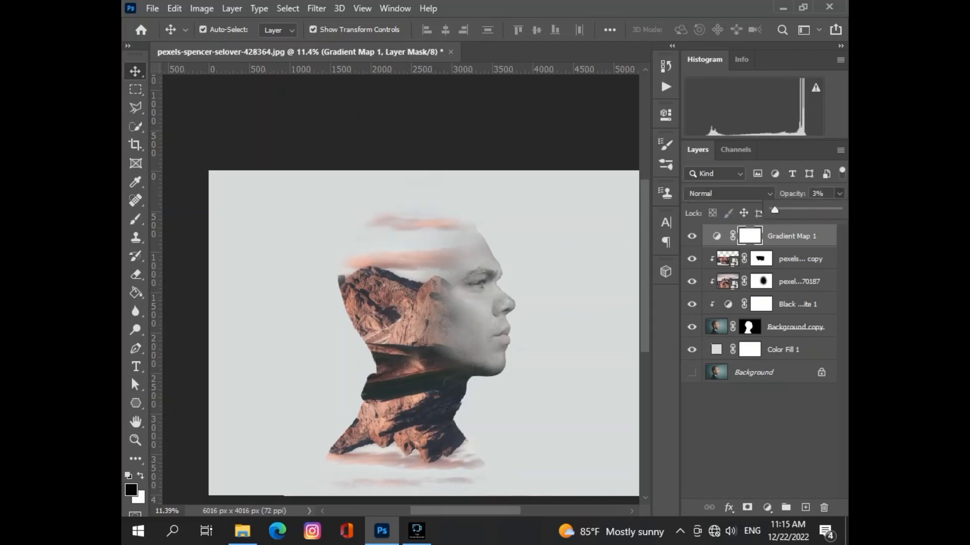
{"action": "left_click", "coordinate": [745, 194]}
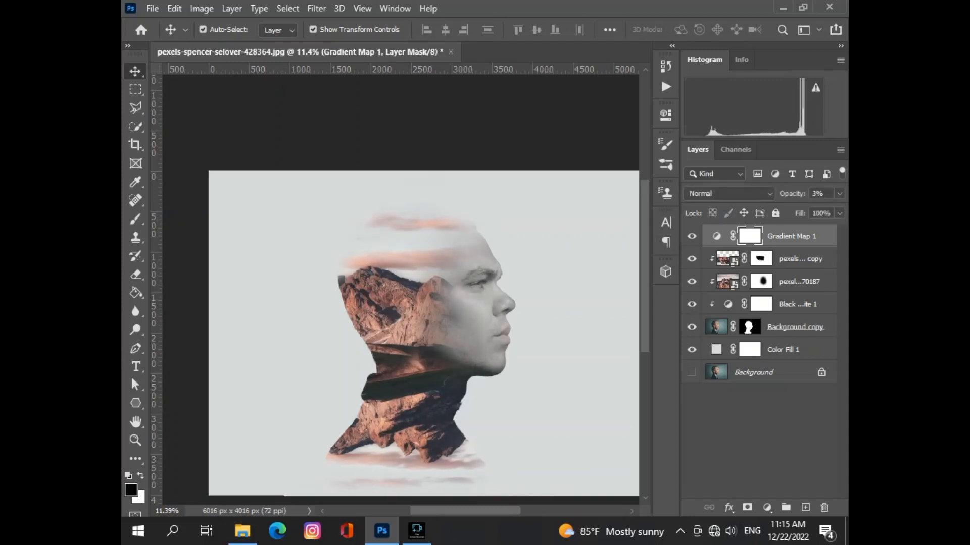
{"action": "left_click", "coordinate": [759, 438]}
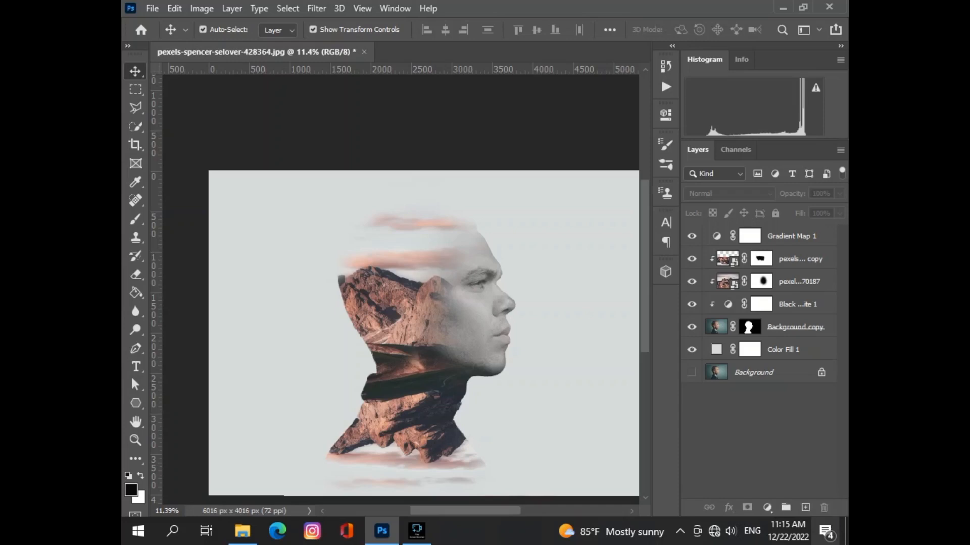
Step: Add a Curves adjustment on top with a mild S-curve, darkening shadows near input 73 and lifting highlights near input 213
{"action": "left_click", "coordinate": [767, 507]}
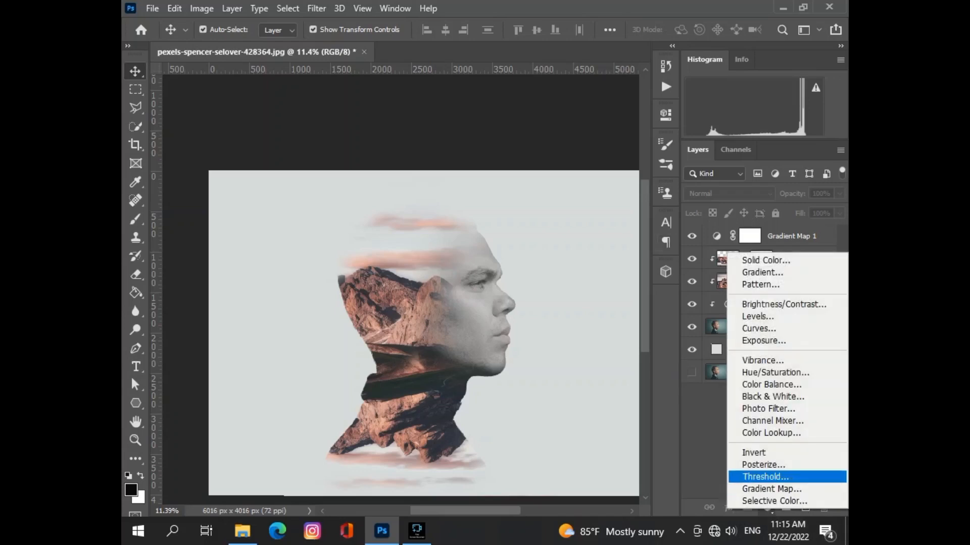
{"action": "left_click", "coordinate": [759, 328]}
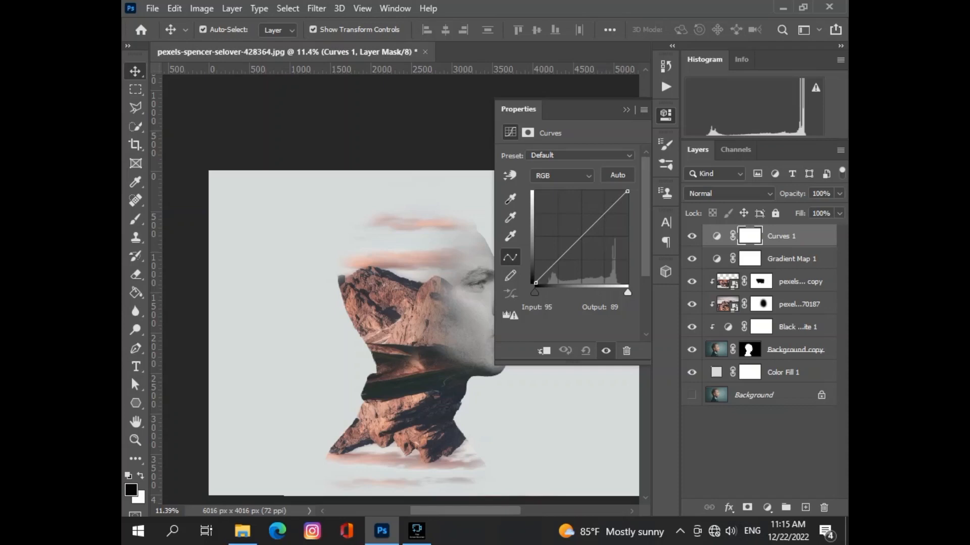
{"action": "left_click_drag", "start_coordinate": [569, 251], "coordinate": [561, 264]}
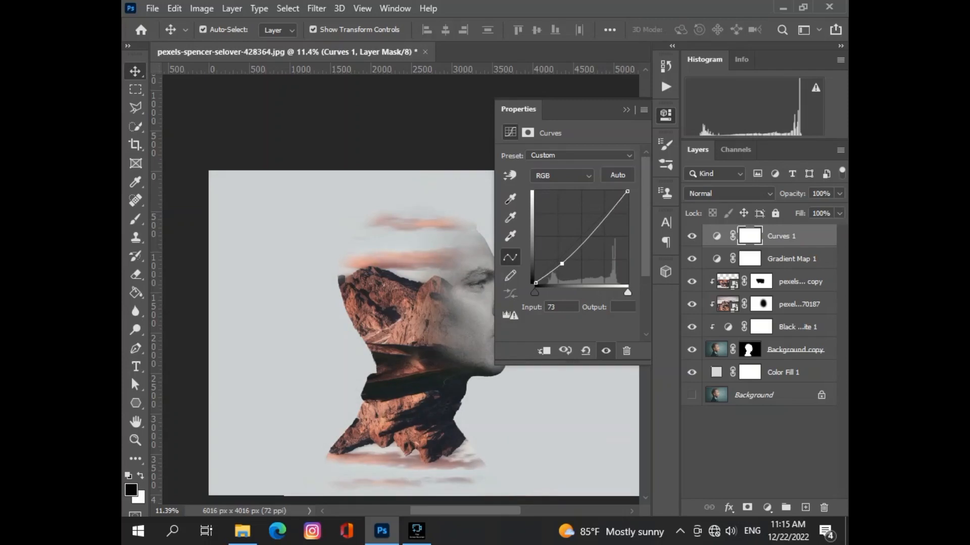
{"action": "left_click_drag", "start_coordinate": [609, 212], "coordinate": [612, 209]}
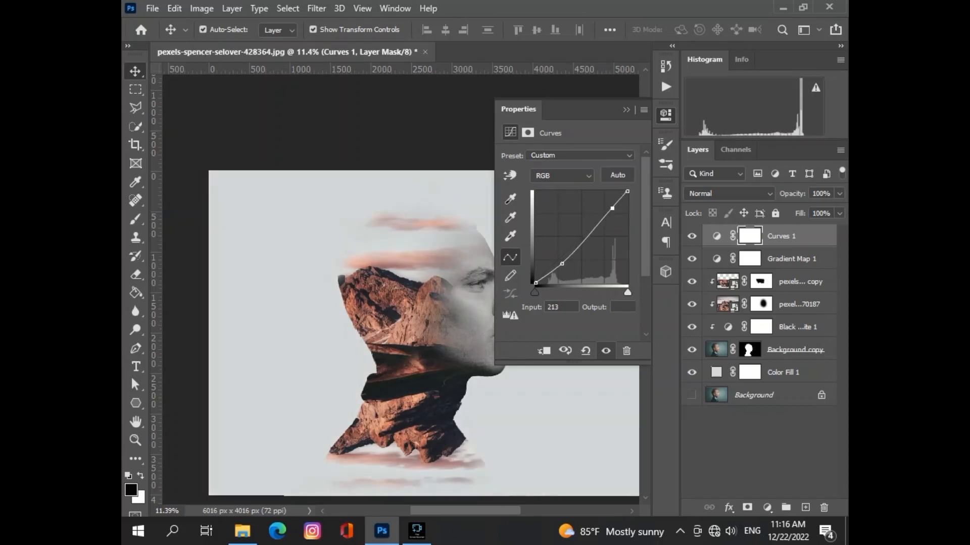
{"action": "left_click_drag", "start_coordinate": [561, 264], "coordinate": [561, 263]}
{"action": "left_click", "coordinate": [626, 109]}
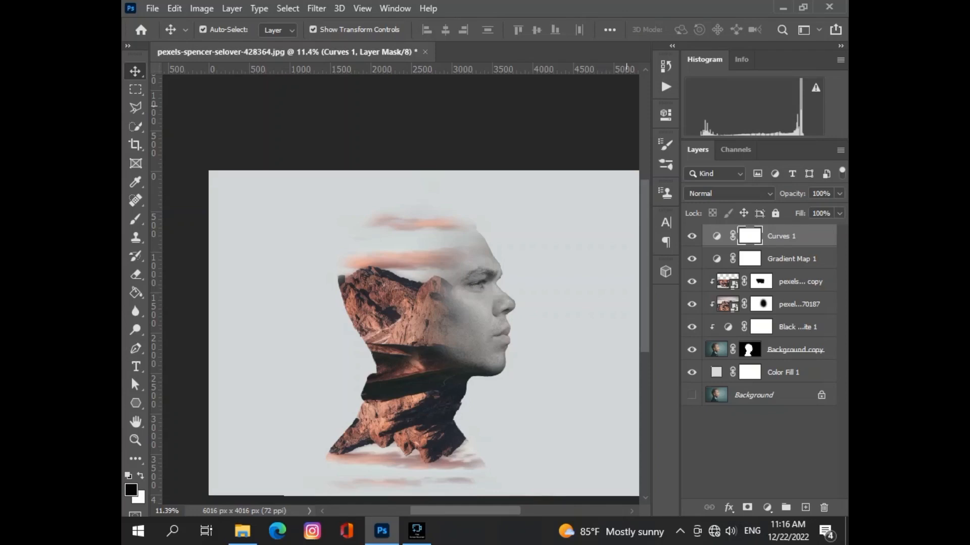
{"action": "left_click", "coordinate": [692, 236]}
{"action": "left_click", "coordinate": [692, 236]}
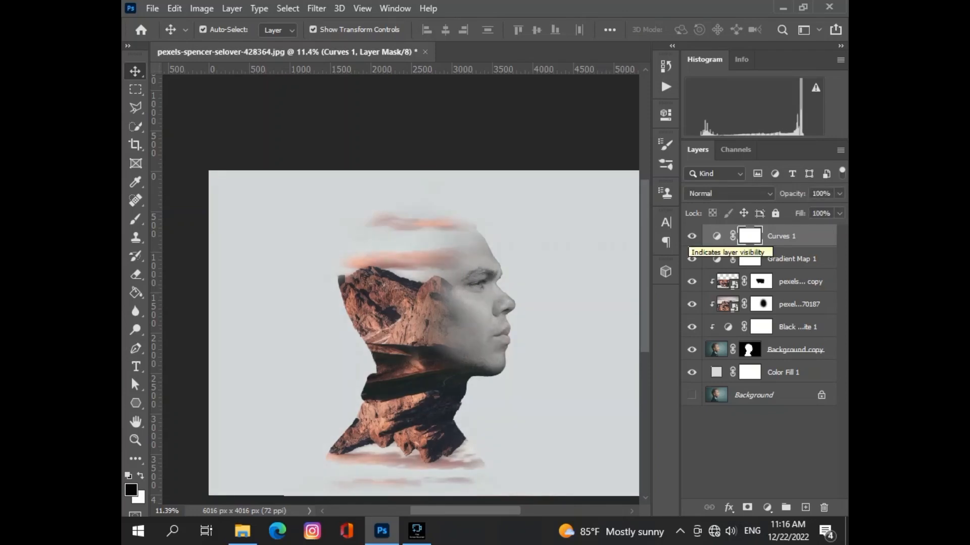
Step: Set the blend mode of both clipped mountain layers to Lighten, then deselect them
{"action": "left_click", "coordinate": [376, 408]}
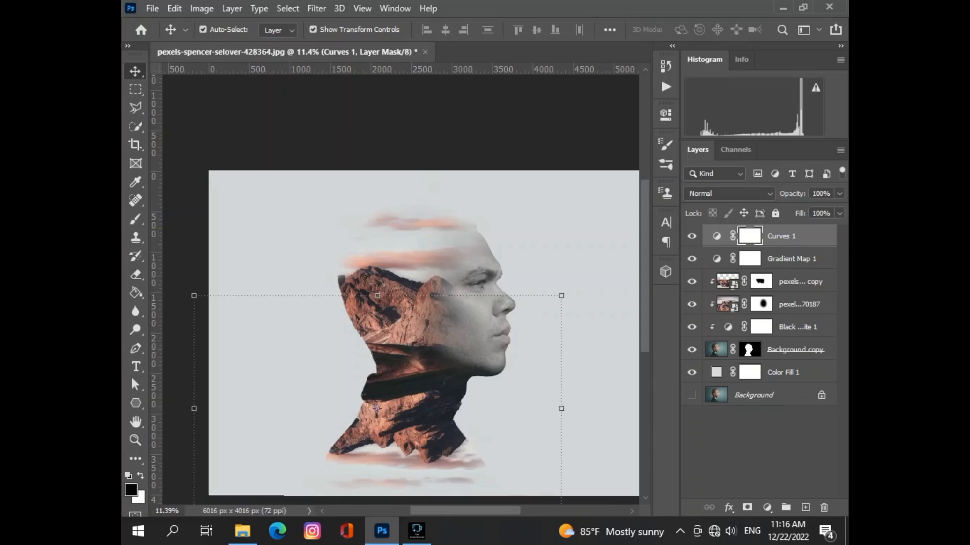
{"action": "left_click", "coordinate": [428, 346], "text": "shift"}
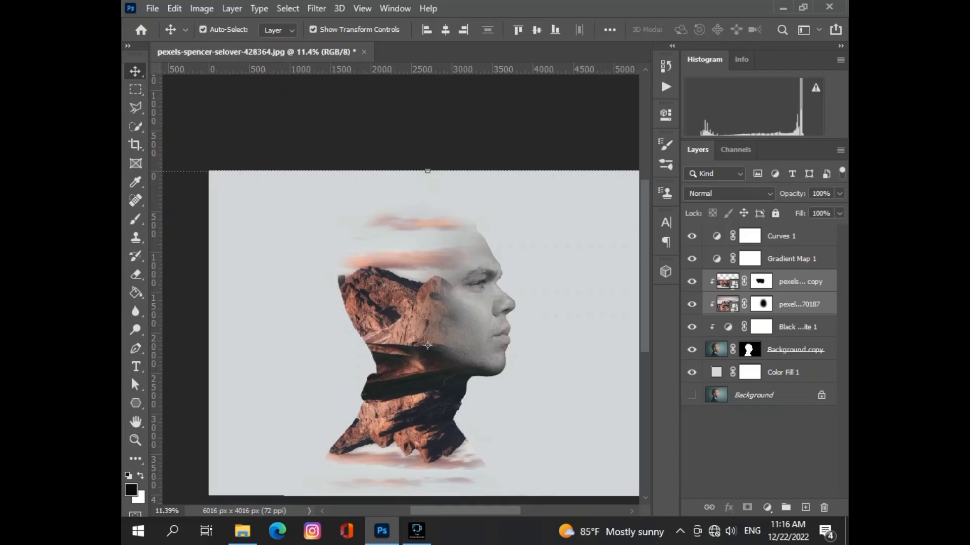
{"action": "left_click", "coordinate": [727, 194]}
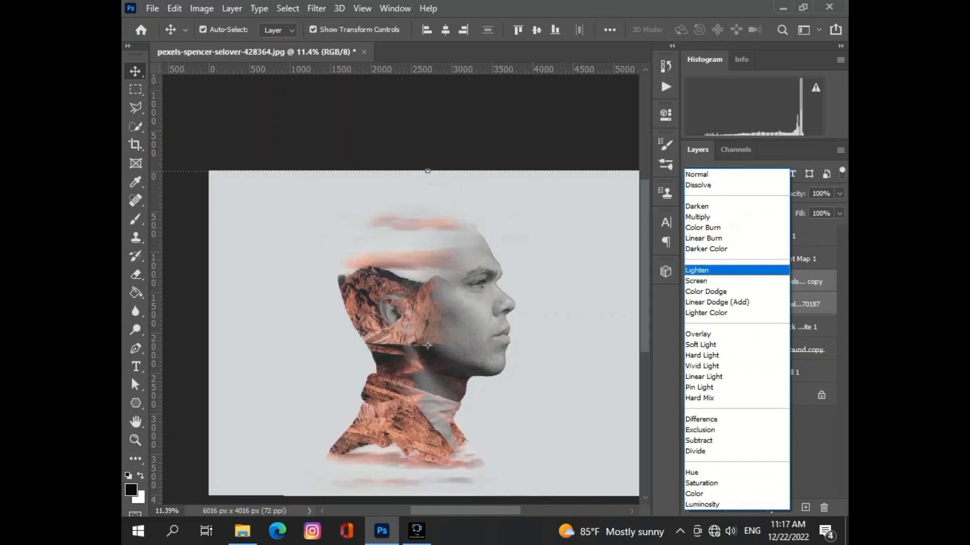
{"action": "key", "text": "Return"}
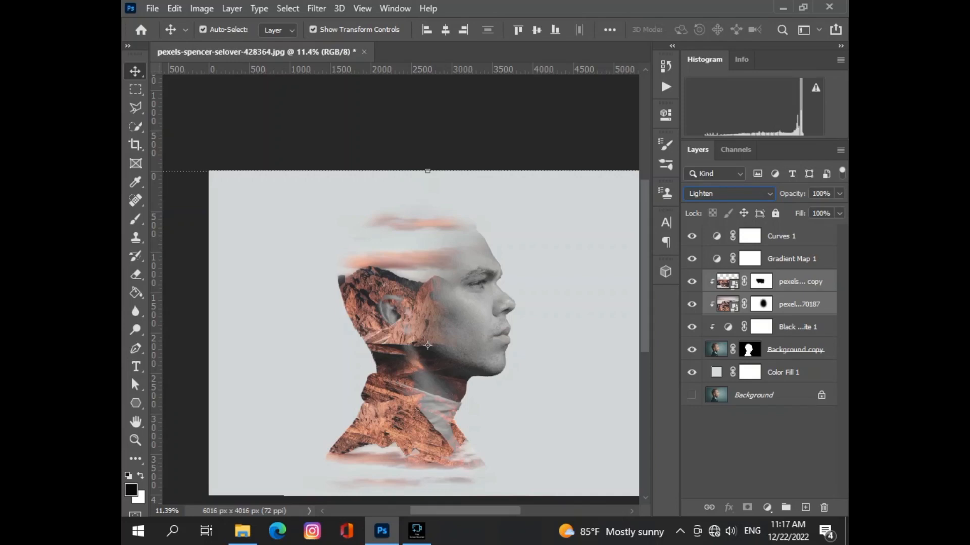
{"action": "left_click", "coordinate": [758, 445]}
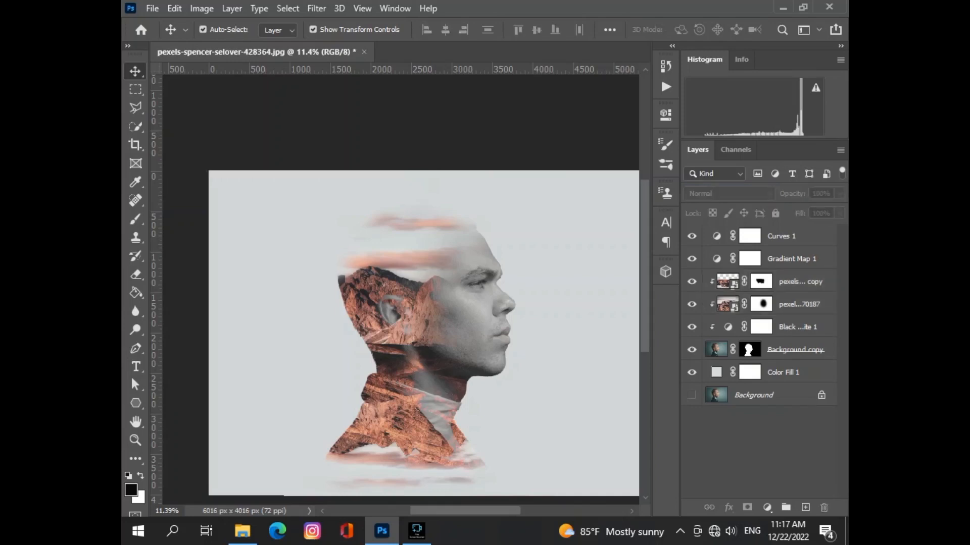
Step: Inspect the finished double exposure up close, from the clouds above the head down to the neck
{"action": "scroll", "coordinate": [524, 384], "scroll_direction": "up", "scroll_amount": 3}
{"action": "scroll", "coordinate": [401, 287], "scroll_direction": "down", "scroll_amount": 5}
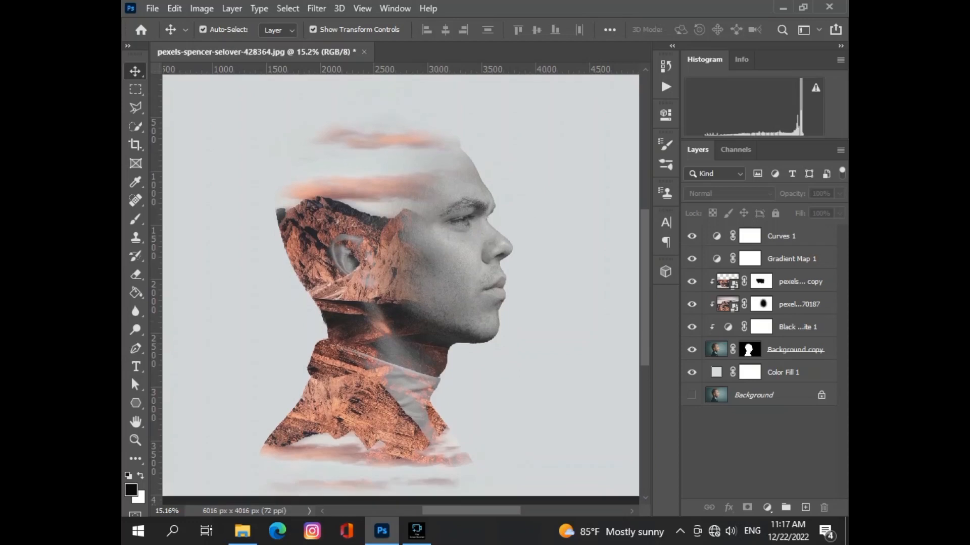
{"action": "scroll", "coordinate": [400, 288], "scroll_direction": "up", "scroll_amount": 3}
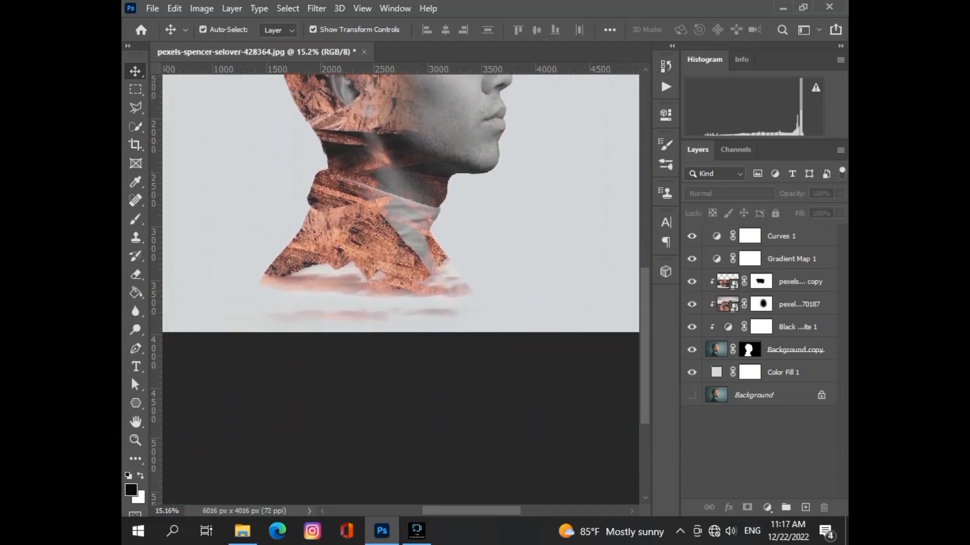
{"action": "scroll", "coordinate": [401, 288], "scroll_direction": "up", "scroll_amount": 6}
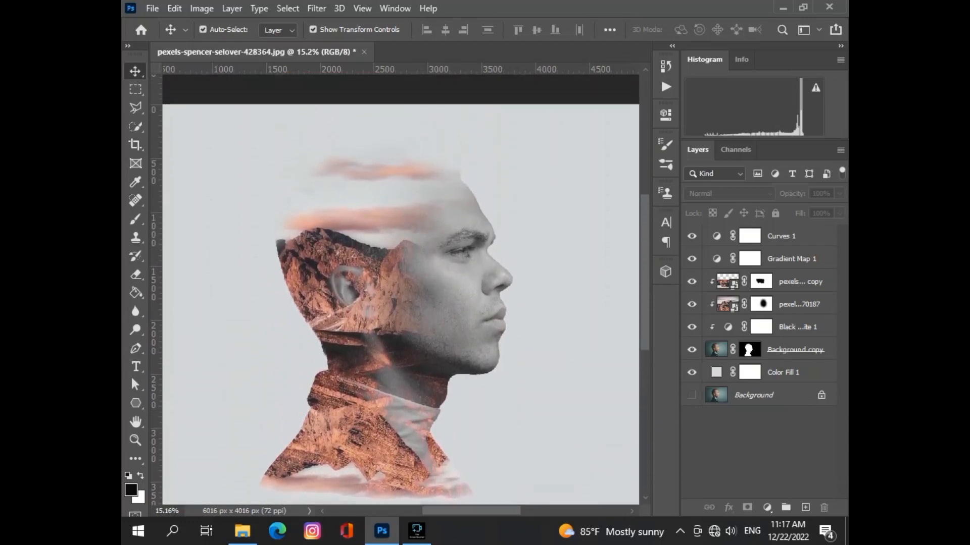
{"action": "scroll", "coordinate": [400, 288], "scroll_direction": "up", "scroll_amount": 5}
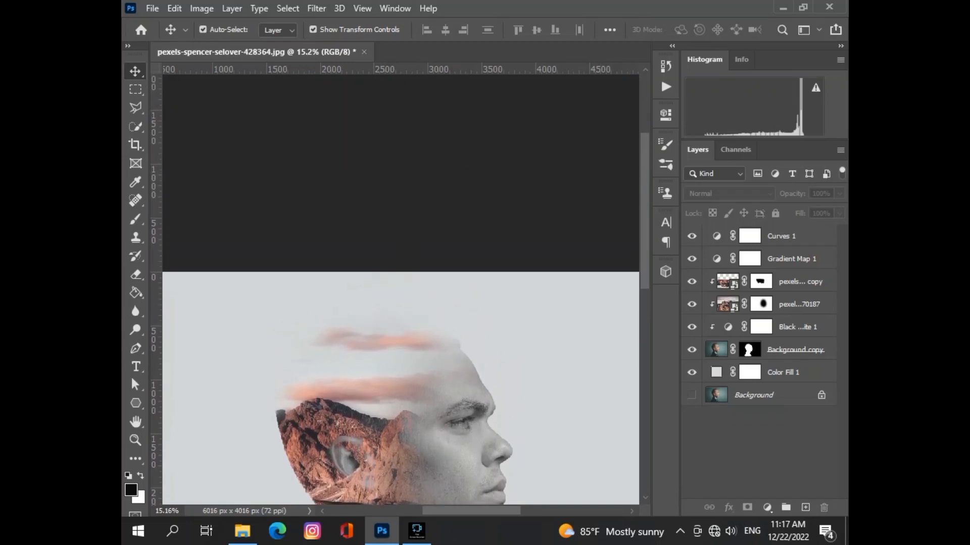
{"action": "scroll", "coordinate": [400, 288], "scroll_direction": "up", "scroll_amount": 2}
{"action": "scroll", "coordinate": [401, 288], "scroll_direction": "down", "scroll_amount": 2}
{"action": "scroll", "coordinate": [401, 287], "scroll_direction": "down", "scroll_amount": 7}
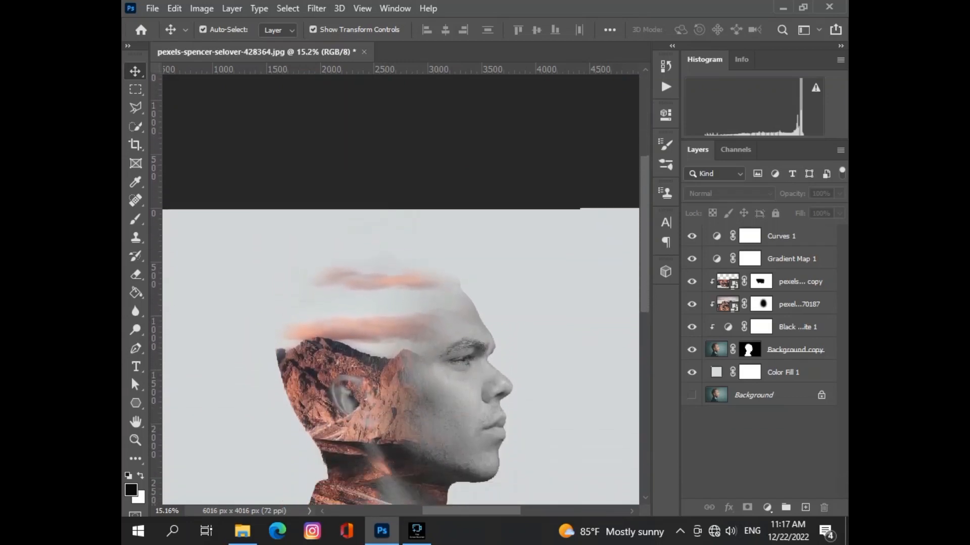
{"action": "scroll", "coordinate": [400, 288], "scroll_direction": "down", "scroll_amount": 4}
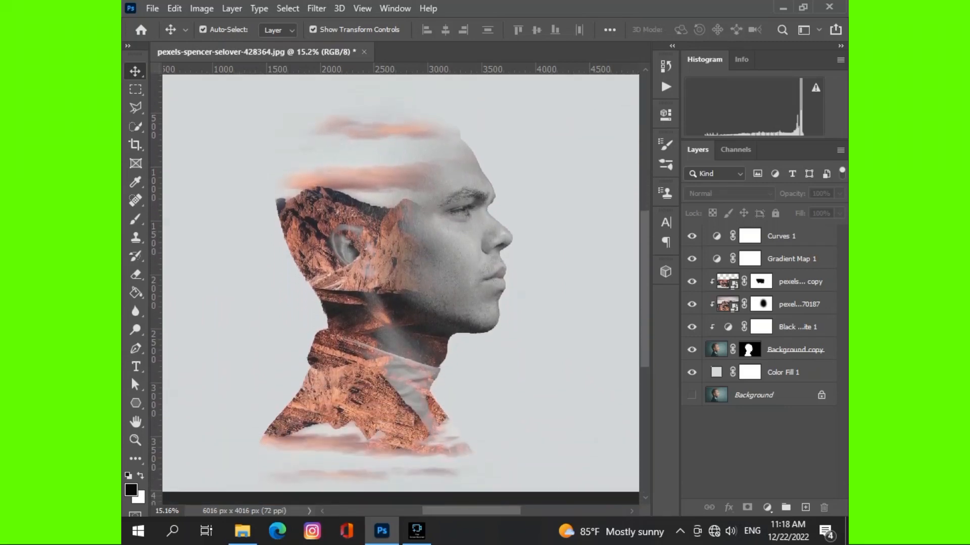